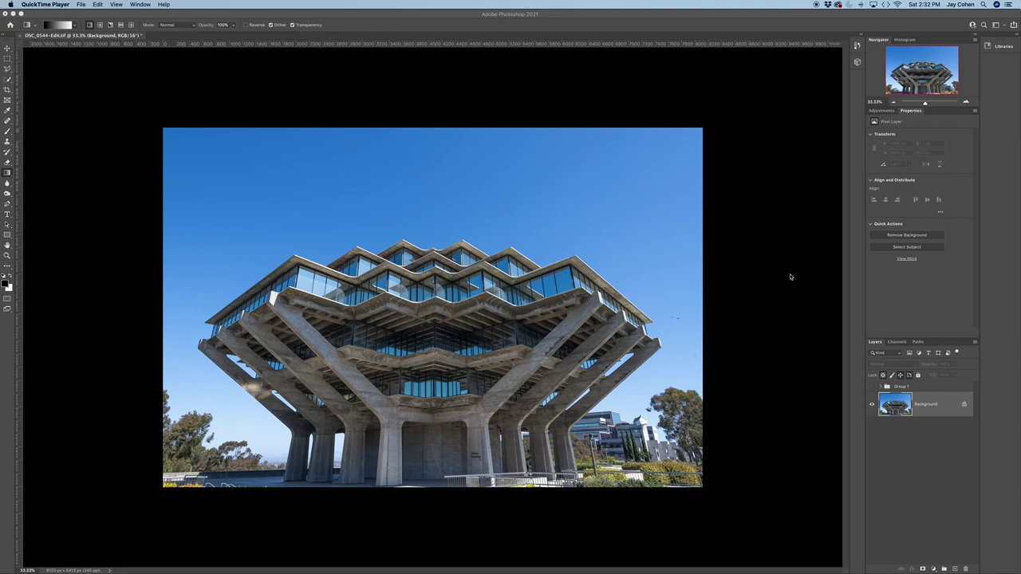
Toggle Group 1 on and off to compare the black-and-white edit with the colour photo.
left_click(872, 387)
left_click(873, 387)
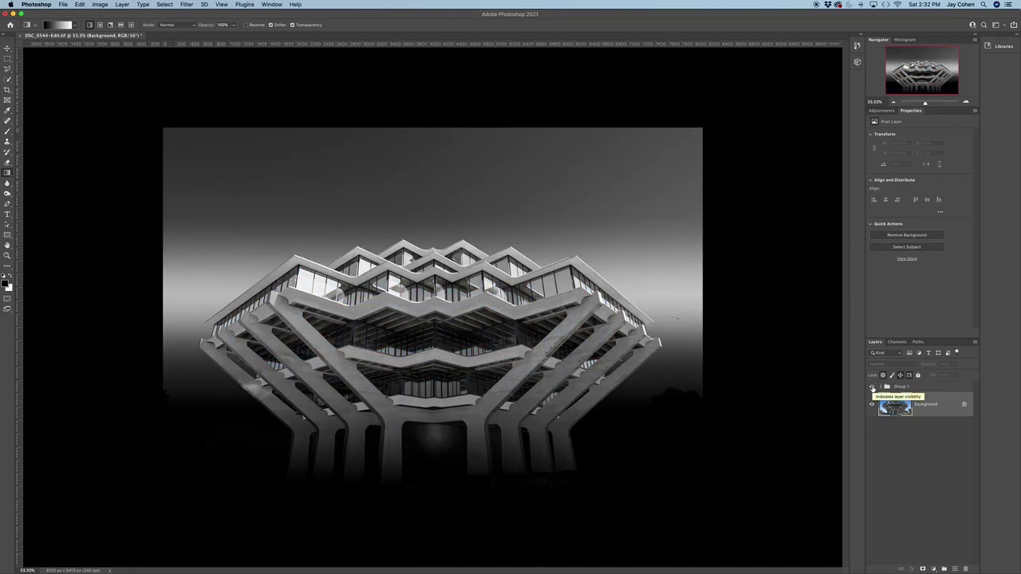
left_click(873, 388)
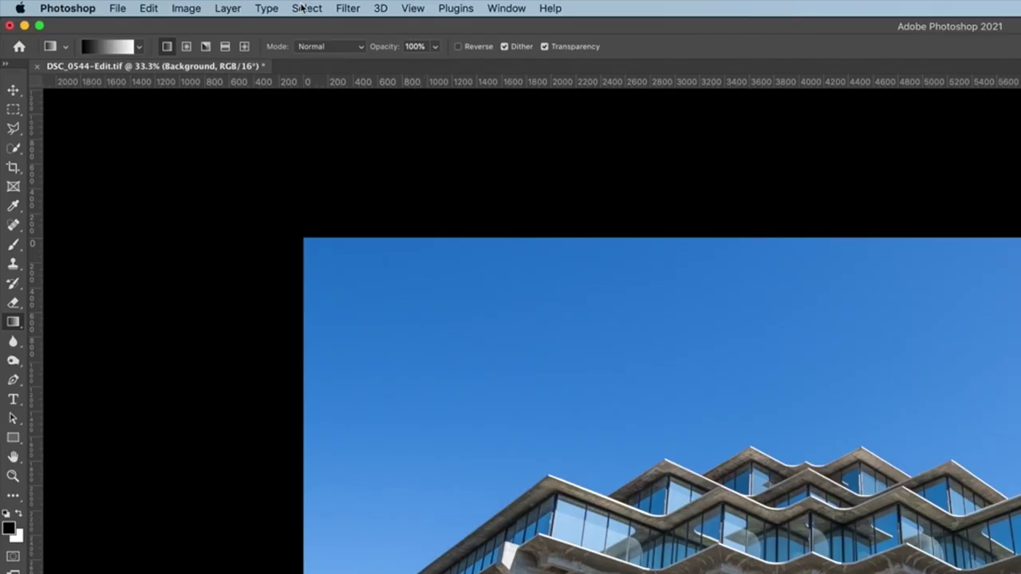
Open the Select menu to begin loading a saved selection.
left_click(305, 8)
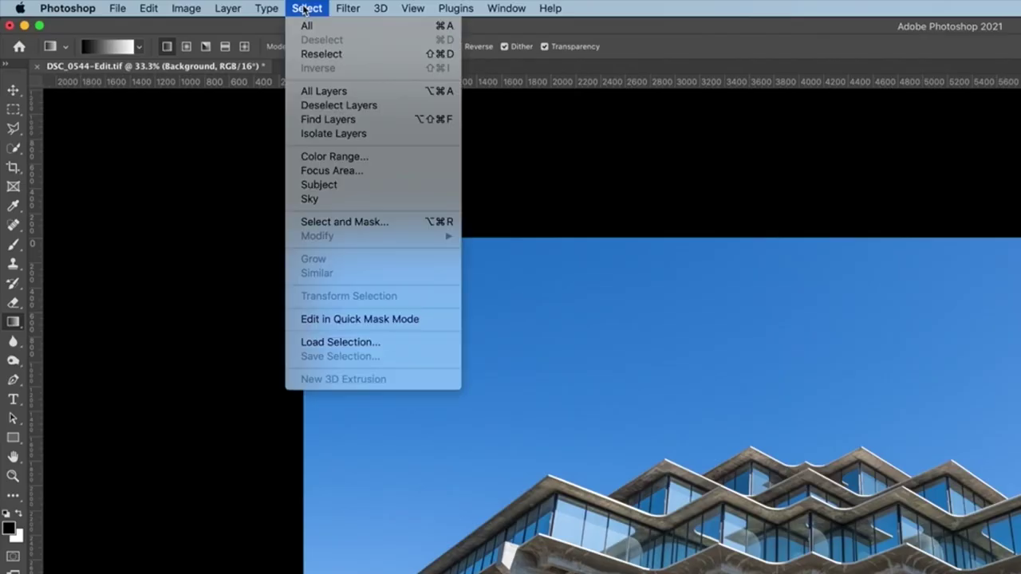
Load the saved Total sky channel as the current selection.
left_click(353, 344)
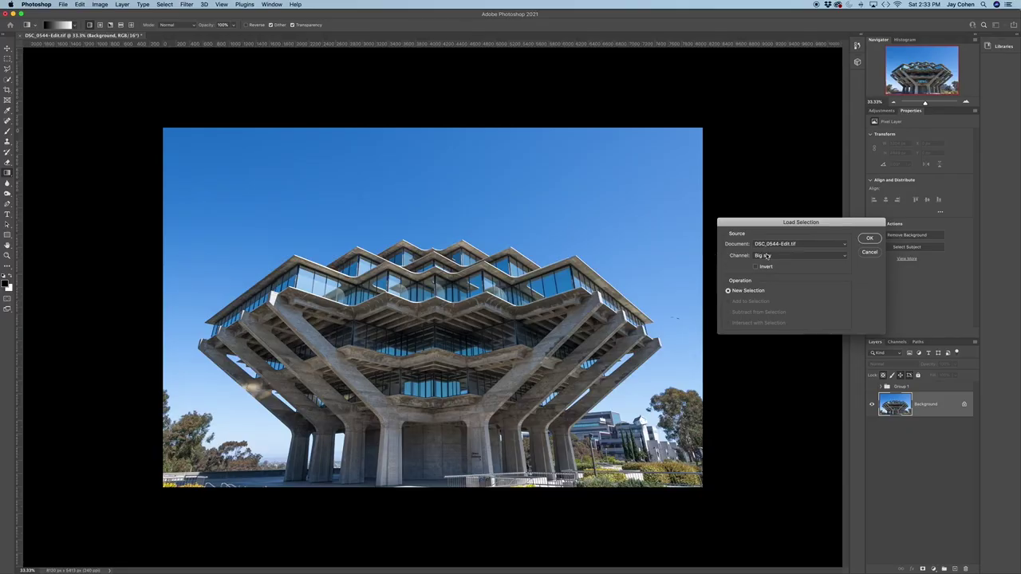
left_click(766, 256)
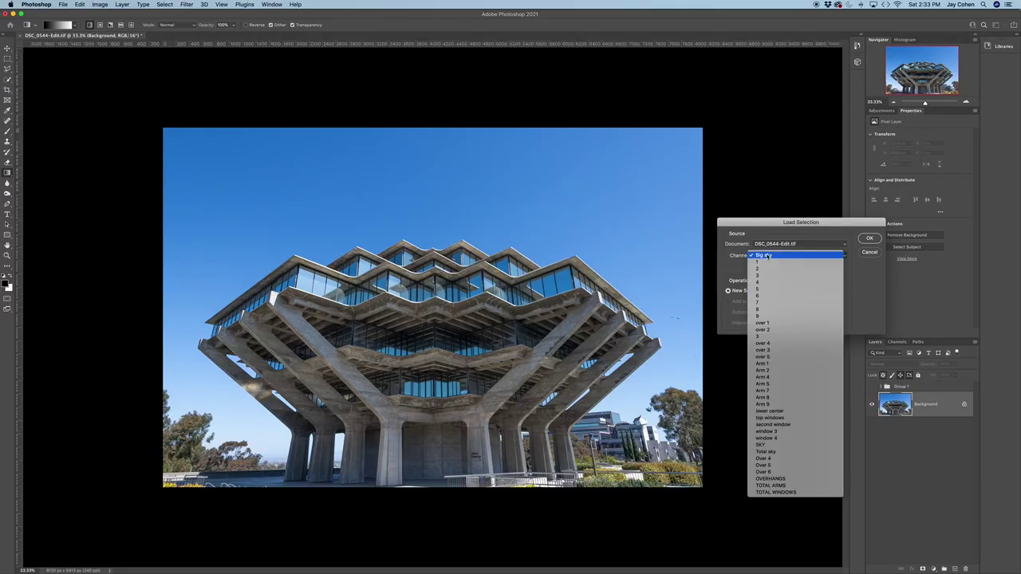
left_click(774, 453)
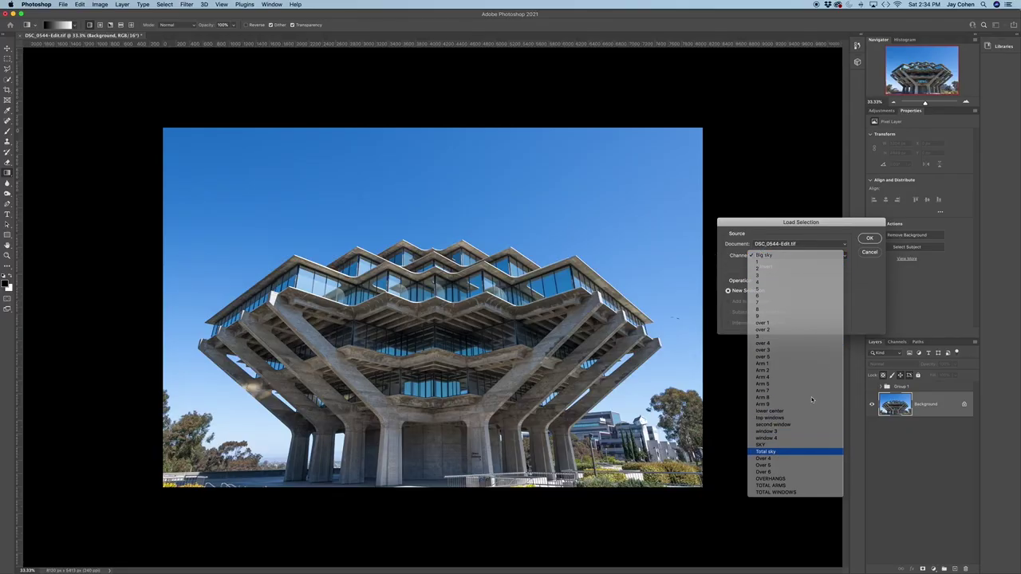
left_click(870, 238)
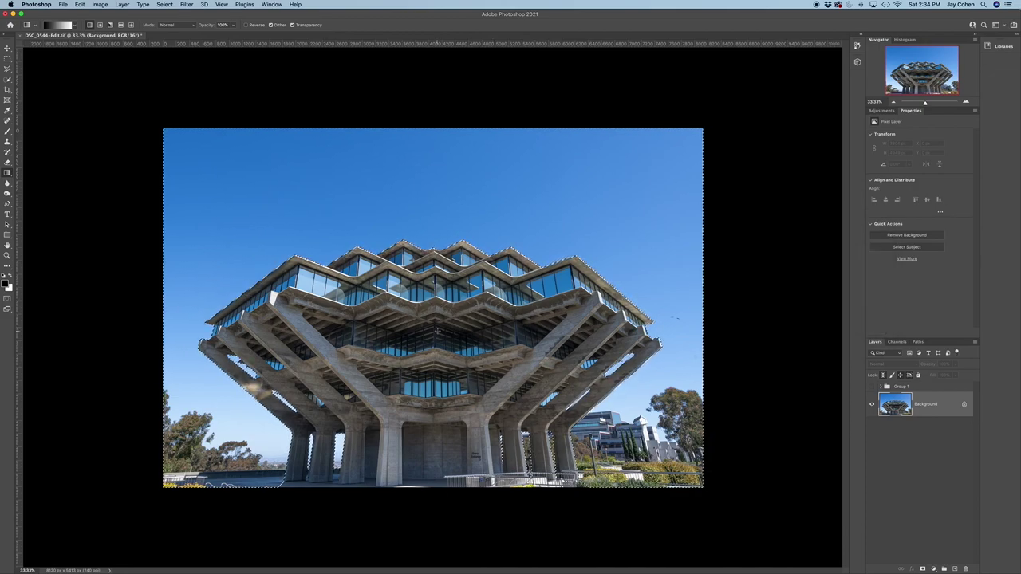
Zoom in to inspect the selection edges at the building's lower left, then zoom back out.
key("shift+plus")
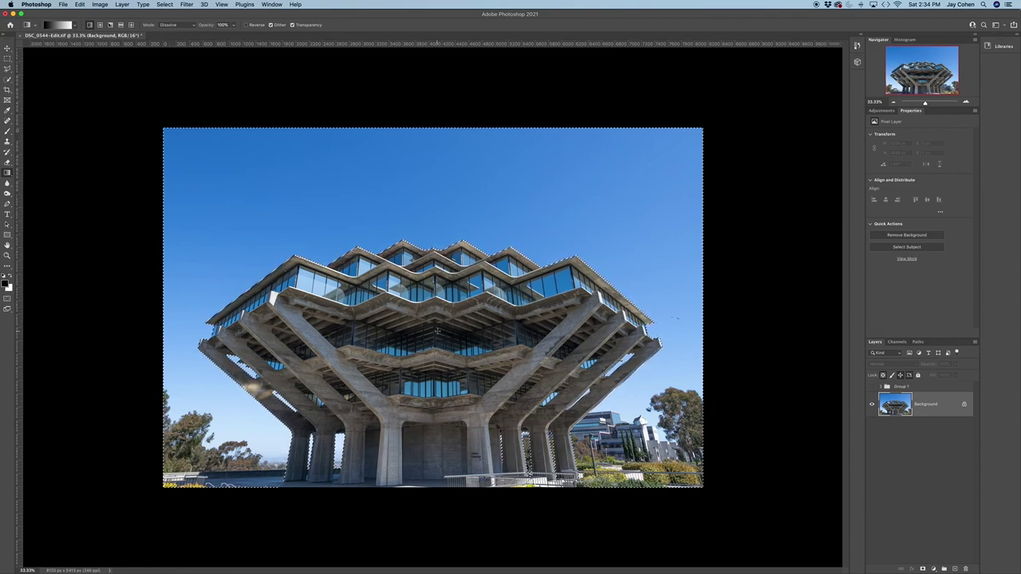
key("super+plus")
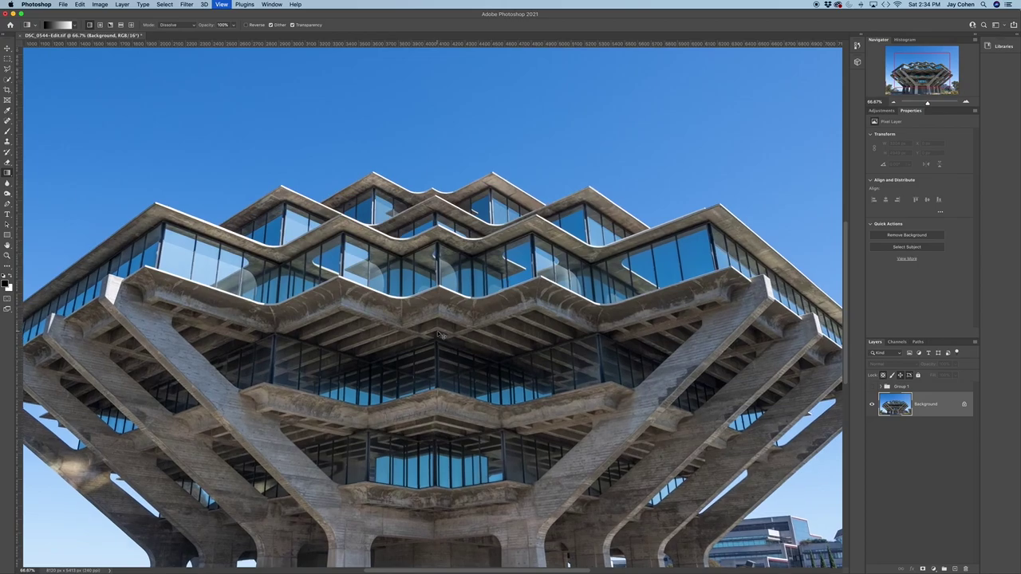
key("super+plus")
scroll(698, 290, "left", 10)
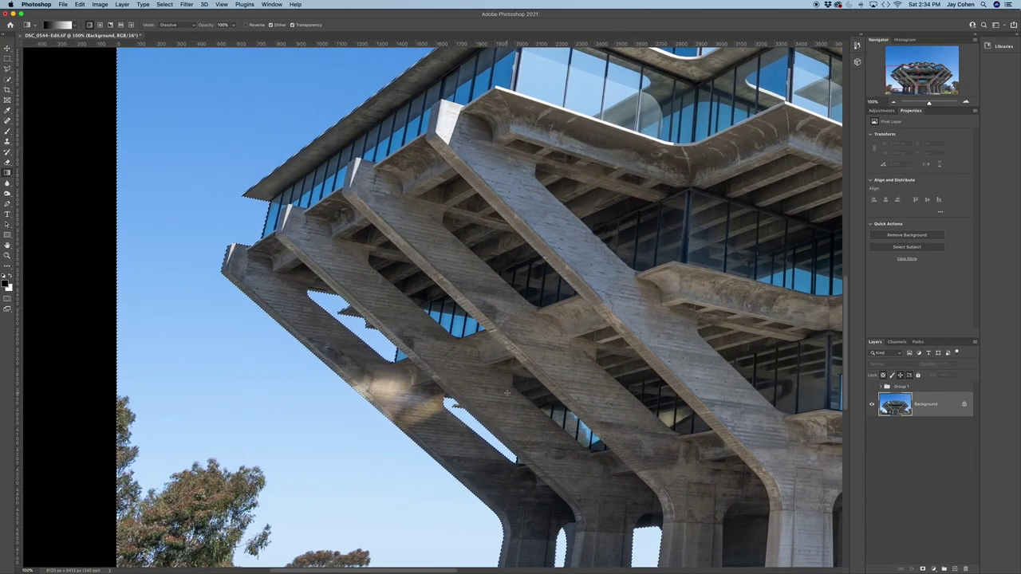
key("super+minus")
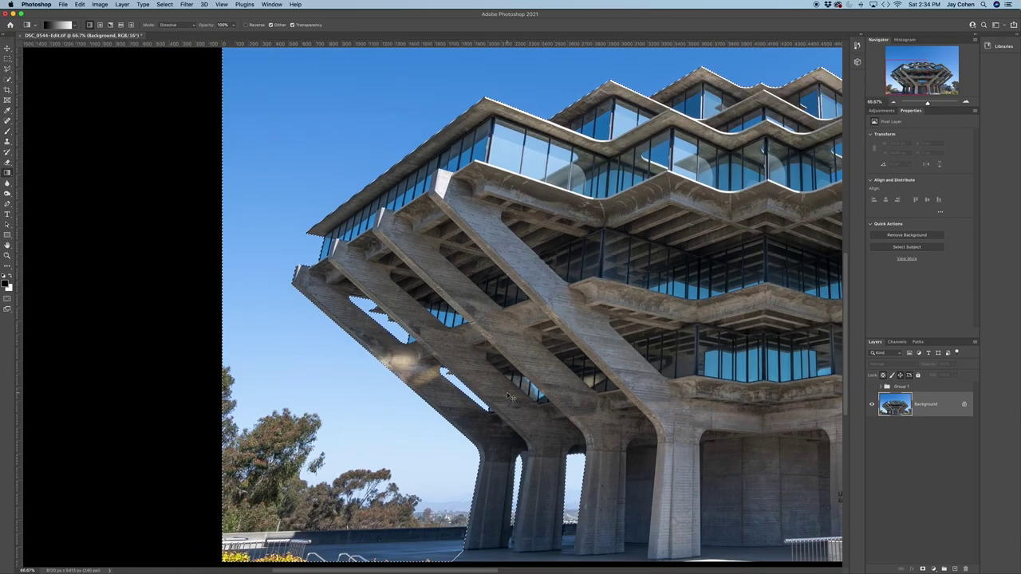
key("super+minus")
key("super+minus")
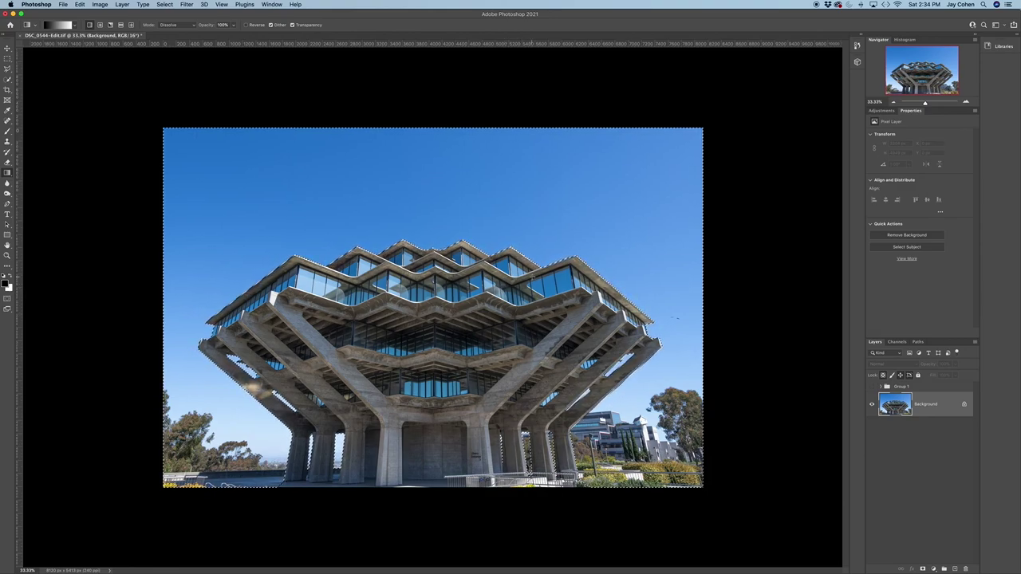
Add a sky-masked Exposure adjustment set to -7.50, turning the surroundings nearly black.
left_click(882, 111)
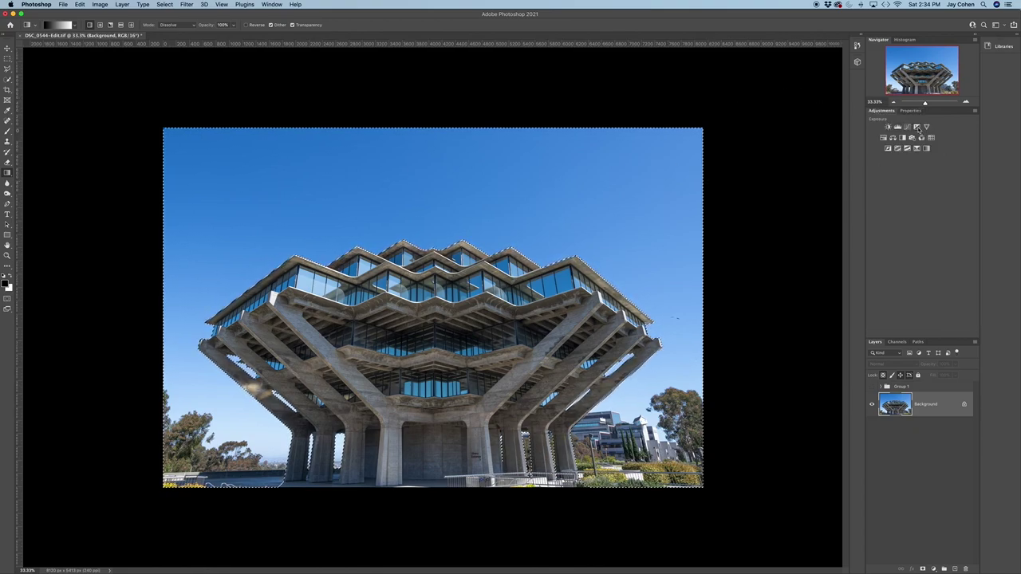
left_click(917, 127)
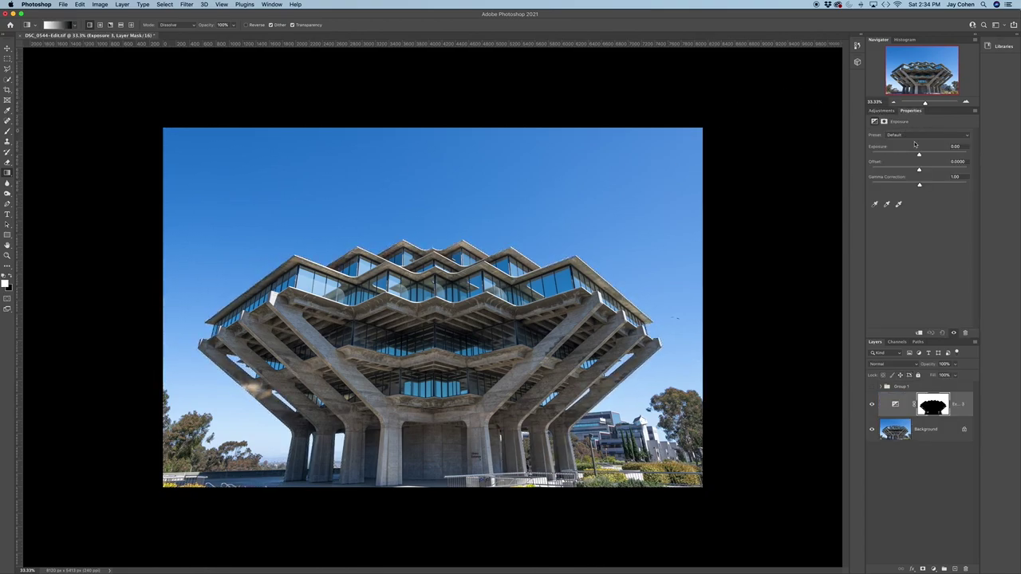
left_click_drag(919, 157, 886, 154)
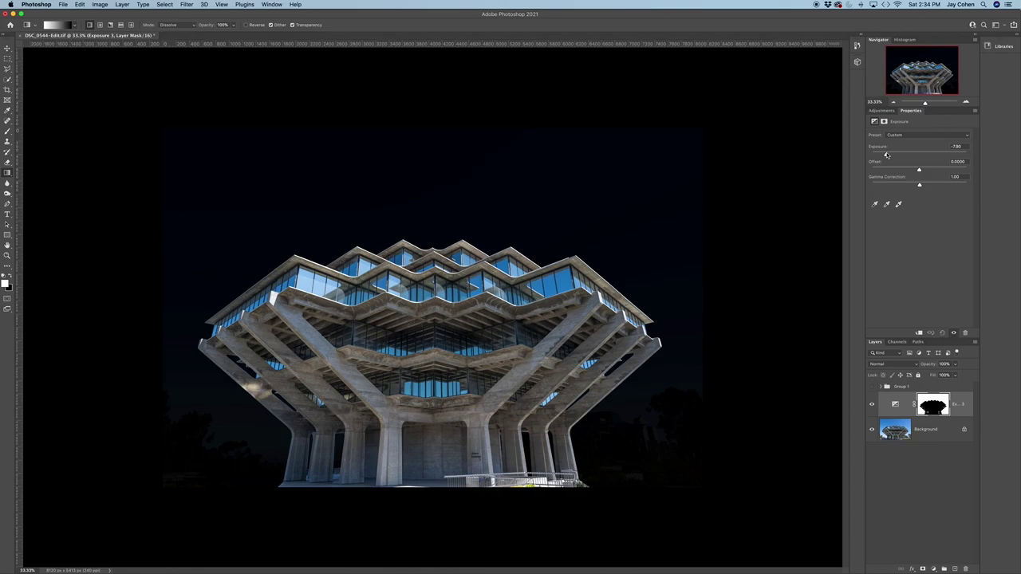
left_click(165, 5)
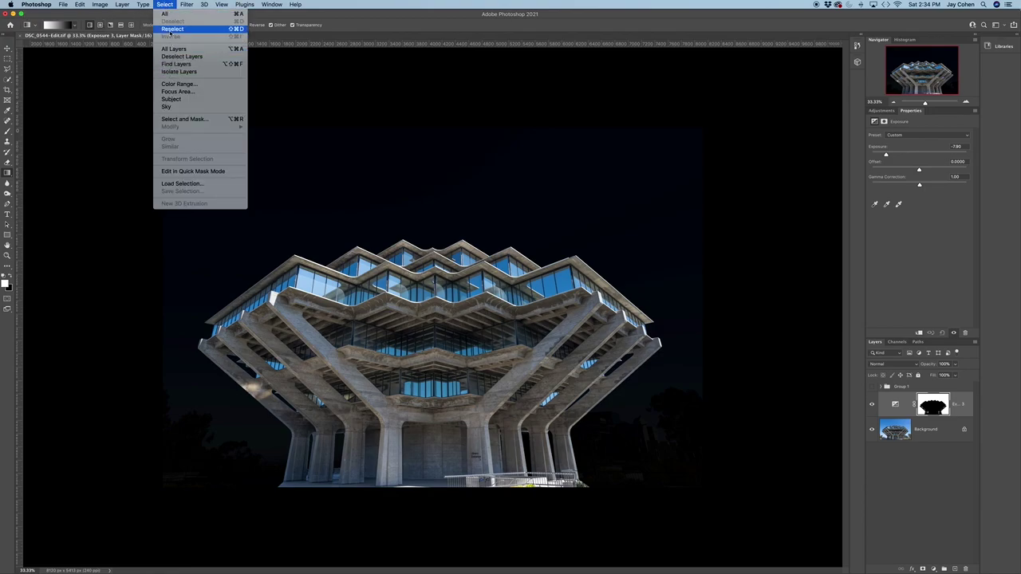
Reselect the sky and draw an upward gradient on the Exposure mask so blue sky returns at top.
left_click(172, 29)
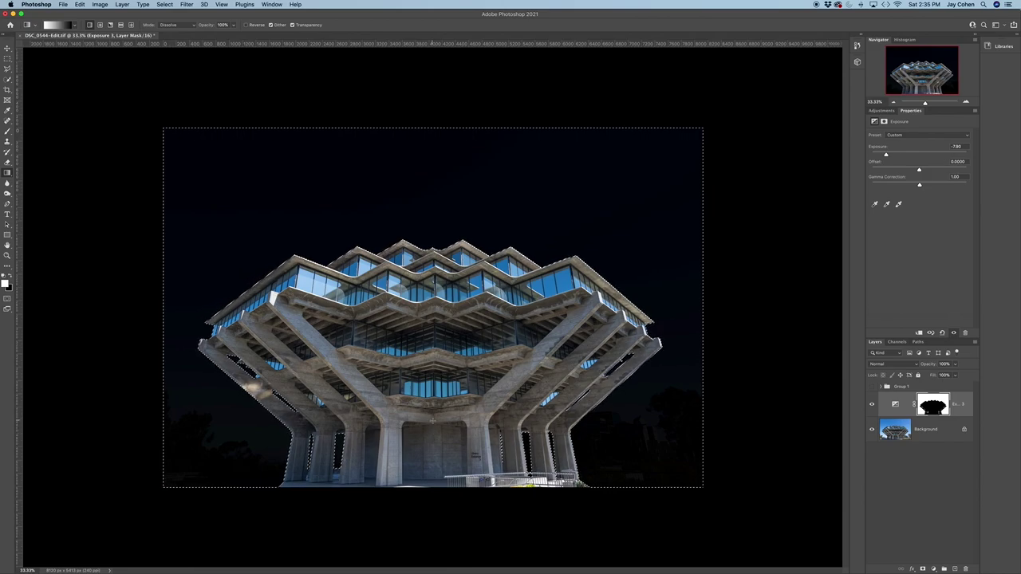
left_click_drag(433, 431, 436, 279)
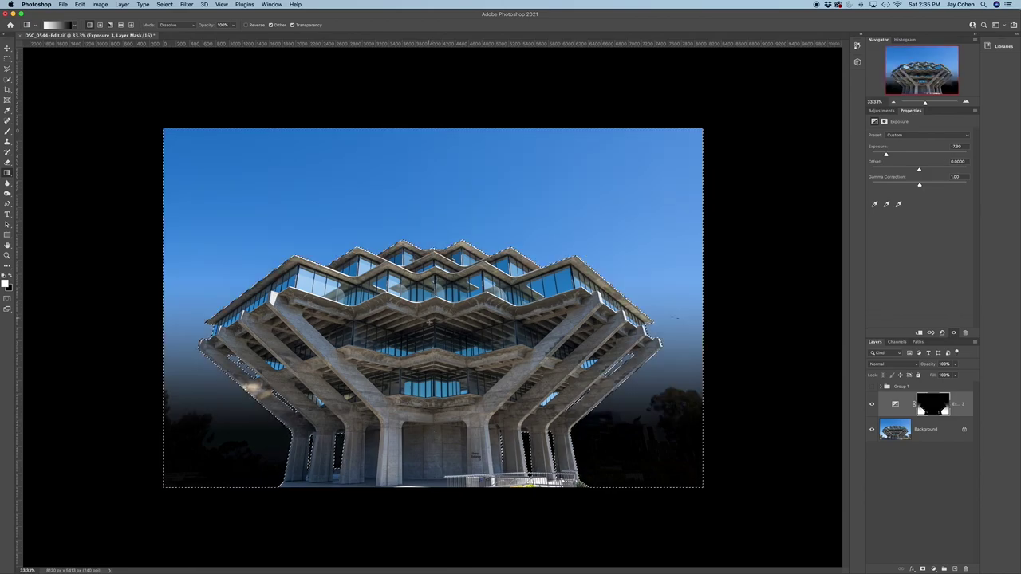
left_click_drag(425, 403, 434, 286)
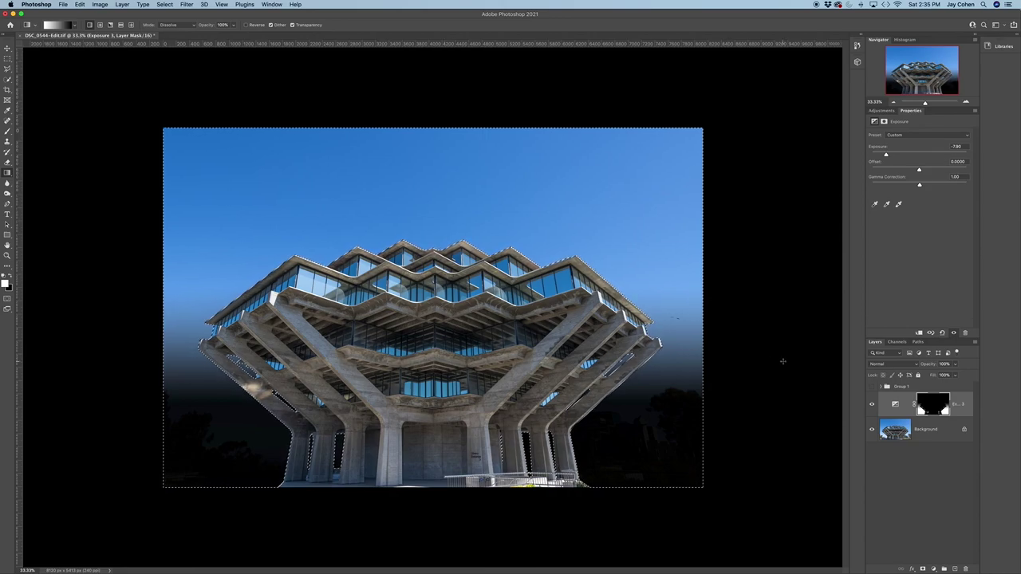
left_click(872, 405)
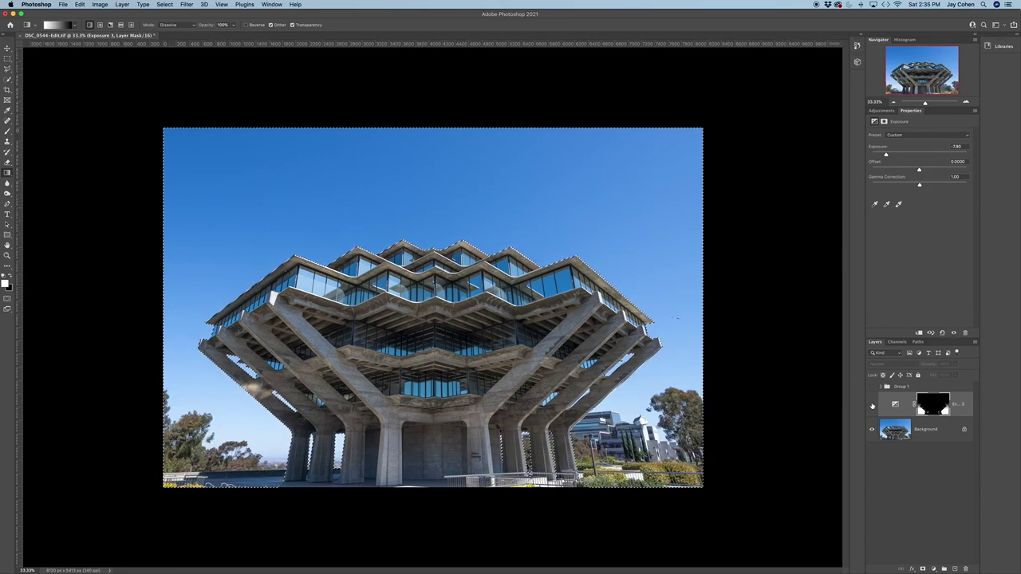
left_click(872, 405)
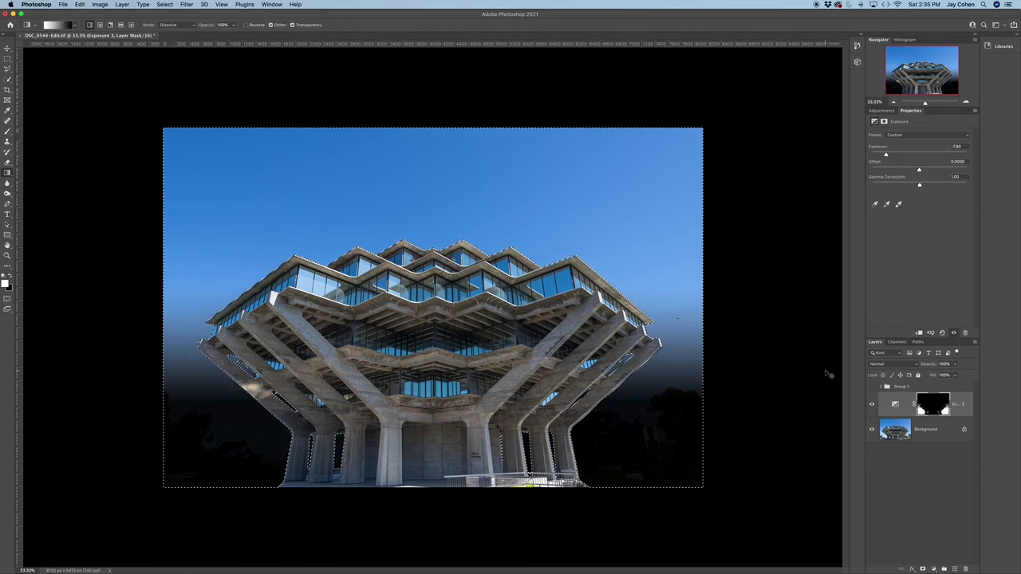
key("super+d")
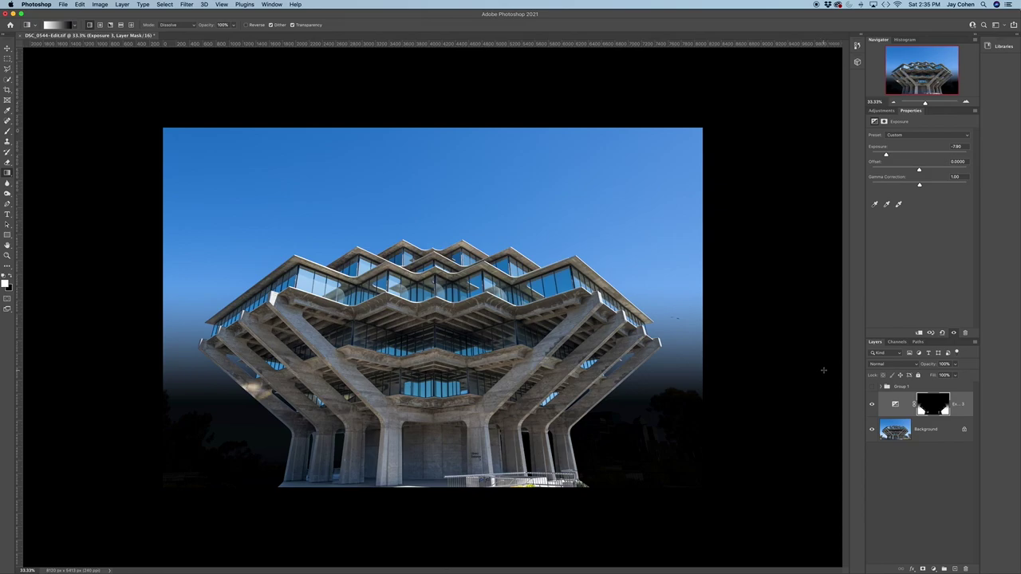
Reselect the sky selection and invert it so only the library building is selected.
left_click(164, 4)
left_click(165, 29)
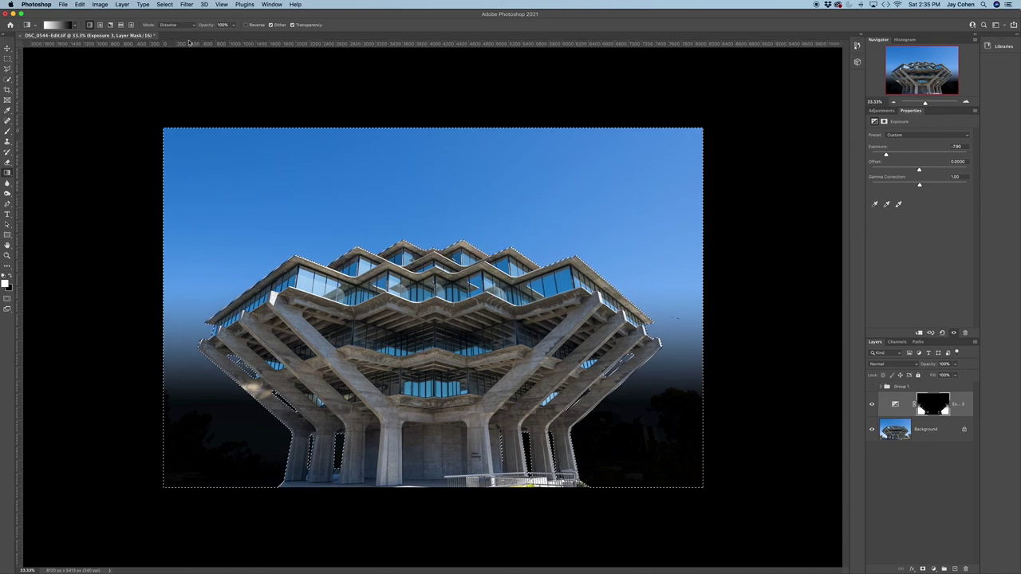
left_click(165, 5)
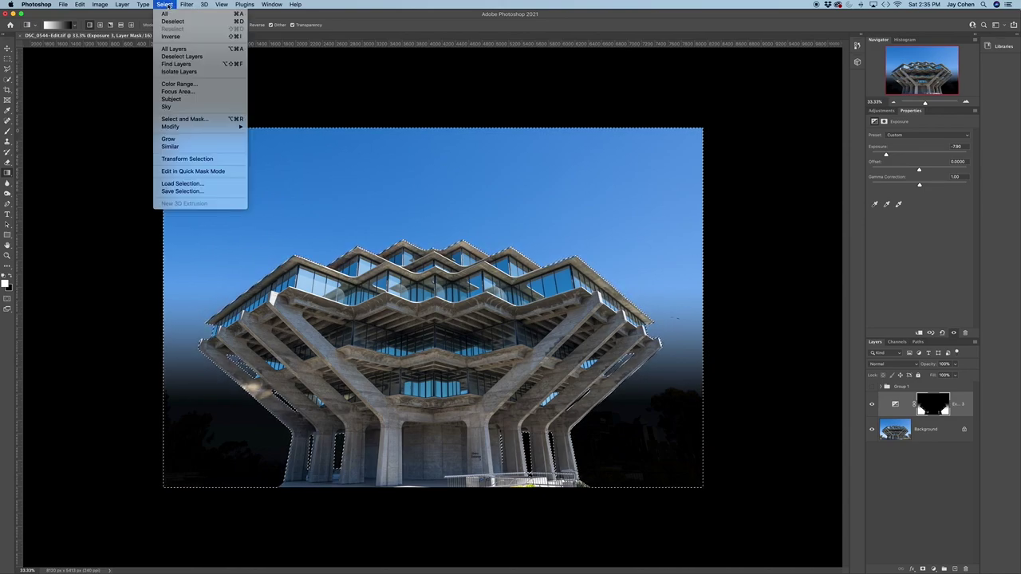
left_click(170, 35)
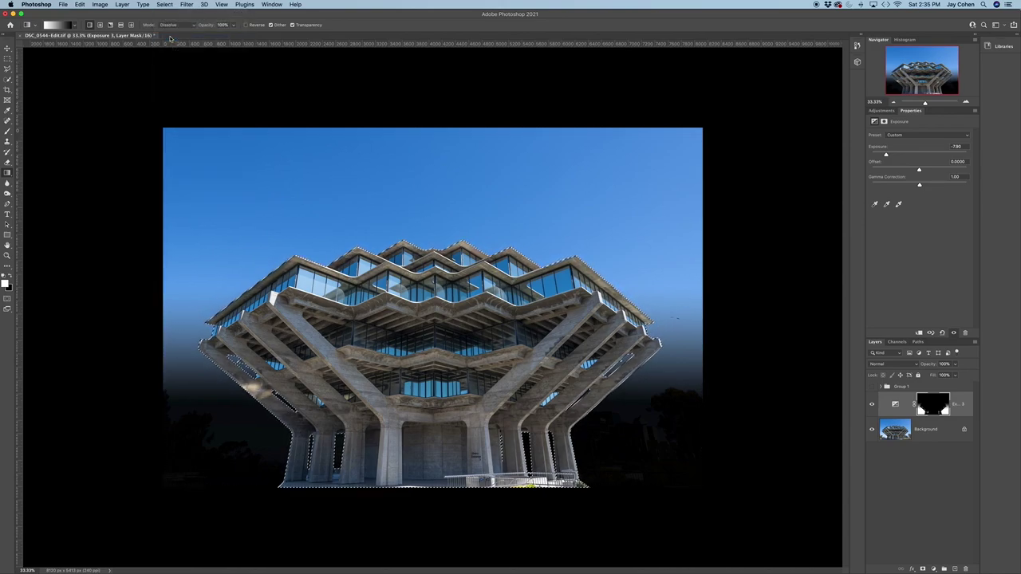
left_click(883, 110)
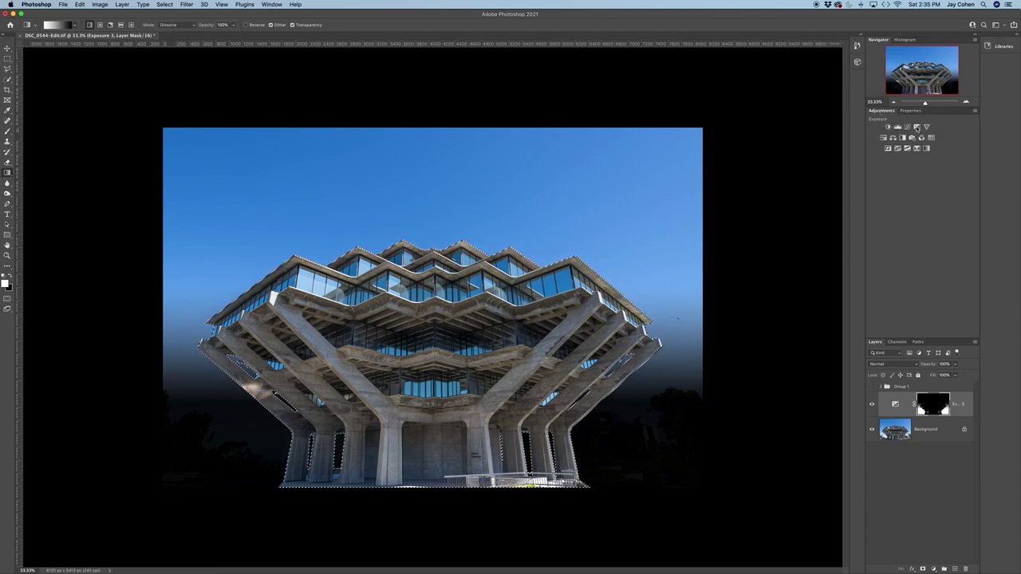
Add a second -7.50 Exposure layer with a gradient mask fading the lower columns to black.
left_click(917, 128)
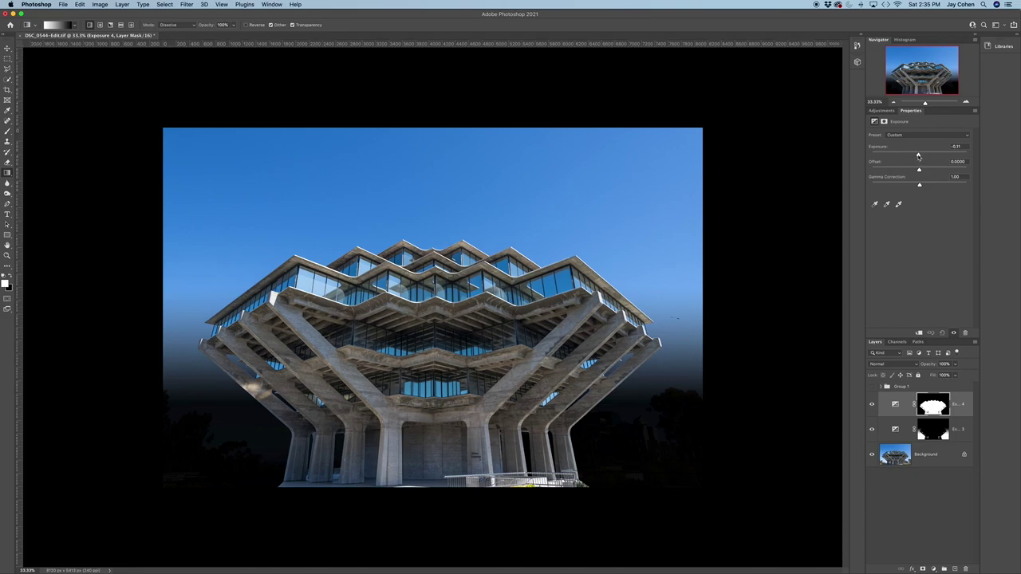
left_click_drag(919, 157, 888, 156)
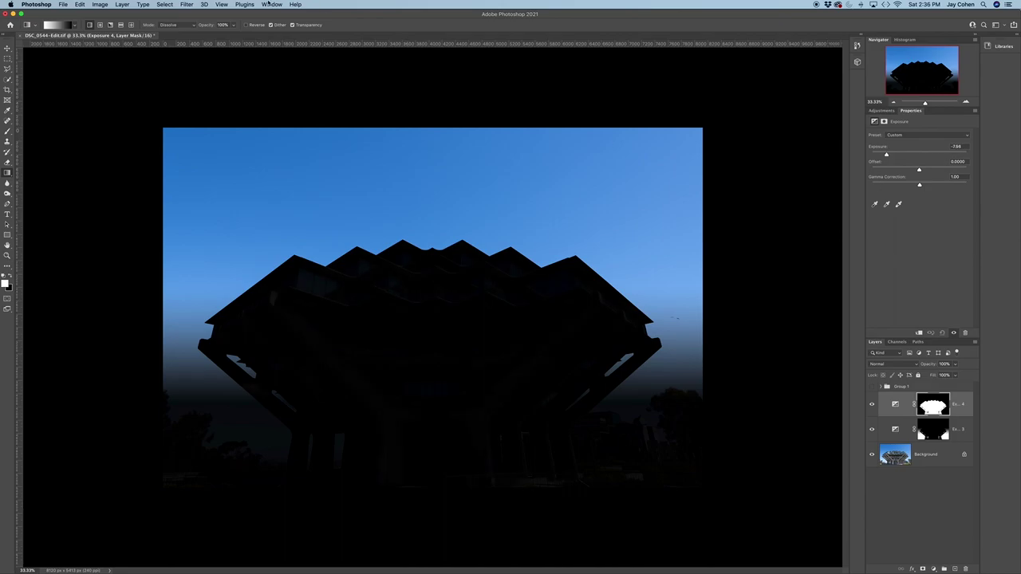
left_click(165, 4)
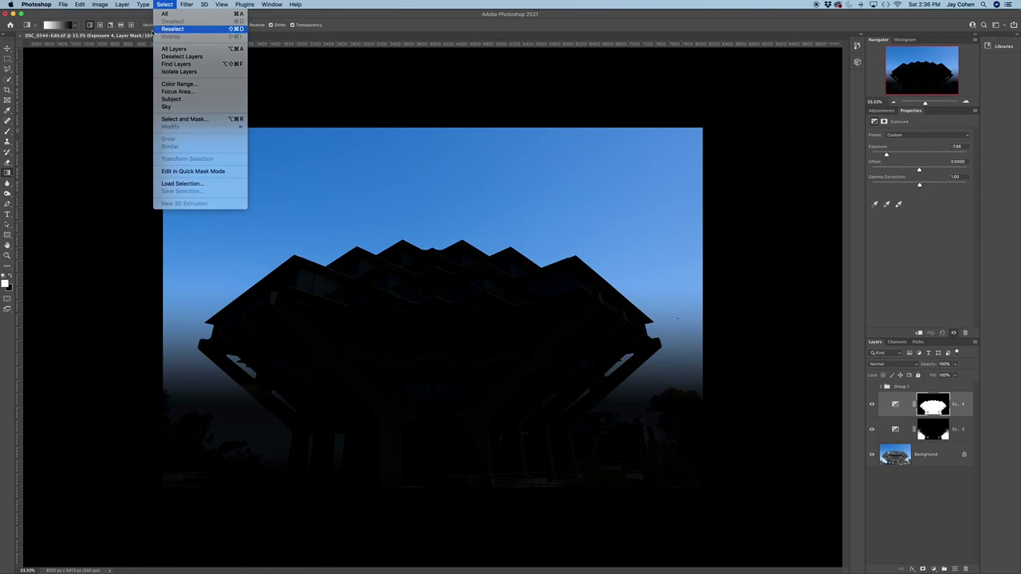
left_click(172, 28)
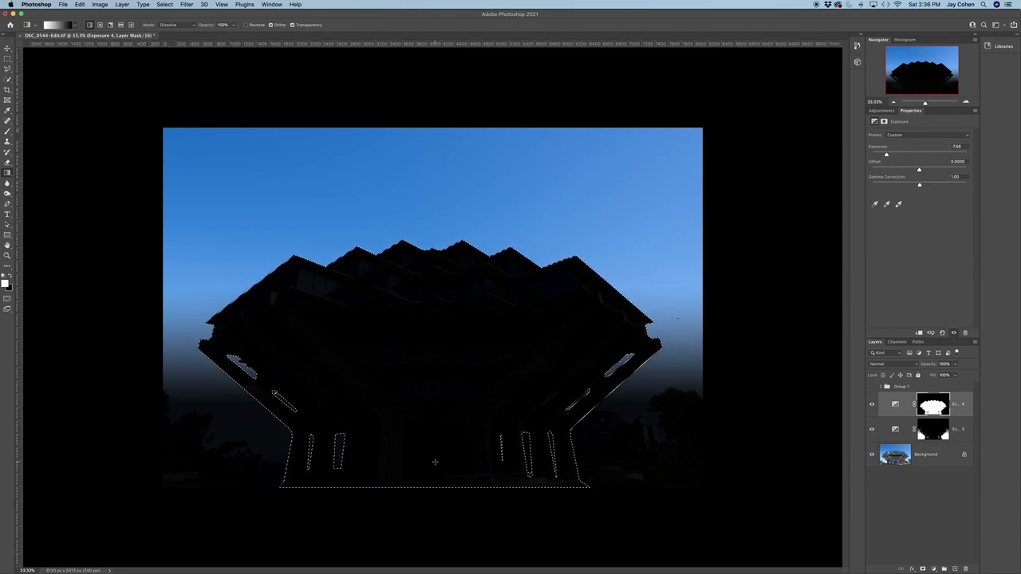
left_click_drag(434, 462, 435, 410)
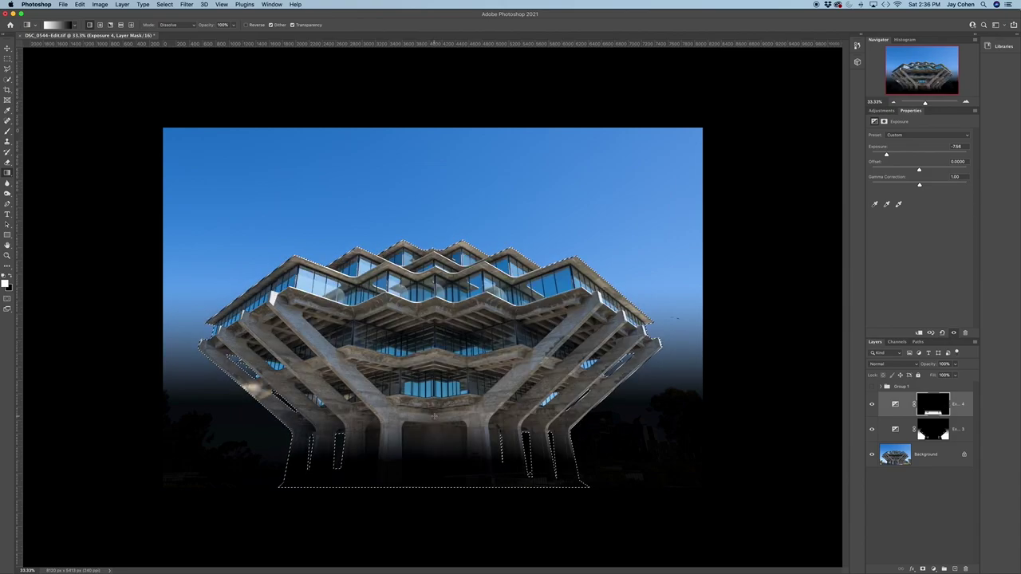
left_click_drag(431, 460, 430, 395)
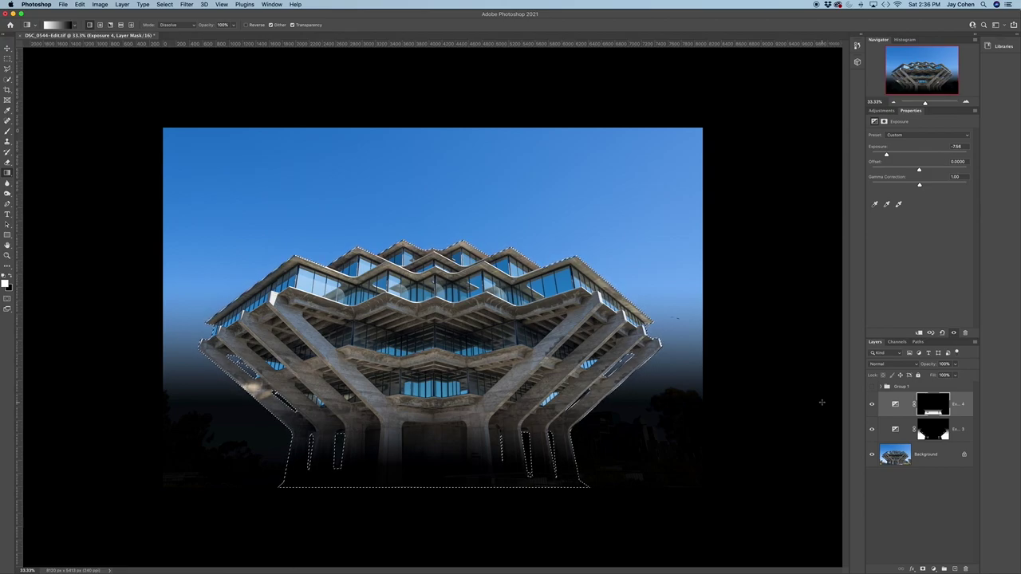
Deselect and toggle both Exposure layers off and on to compare the darkening.
key("super+d")
left_click(872, 405)
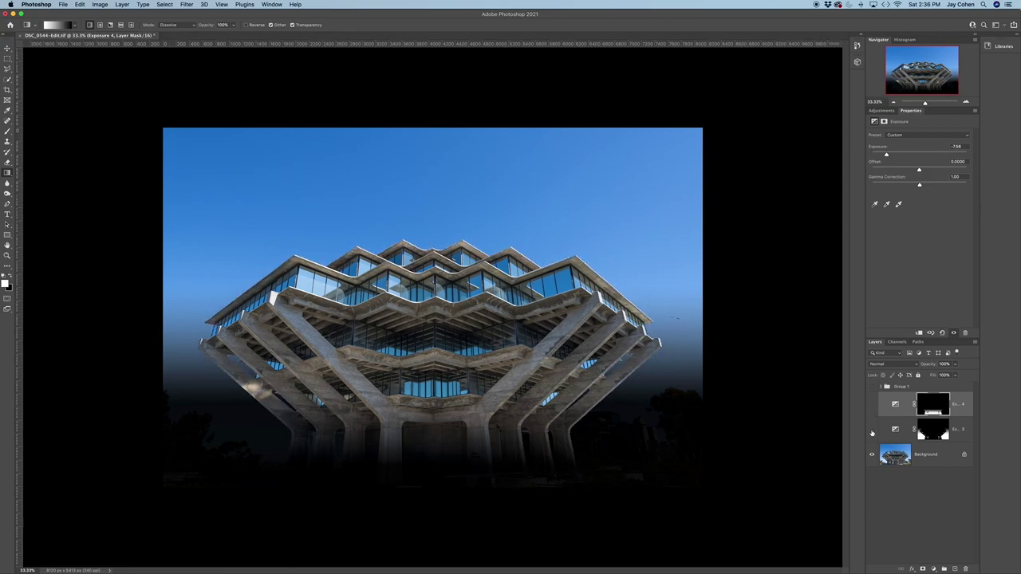
left_click(872, 430)
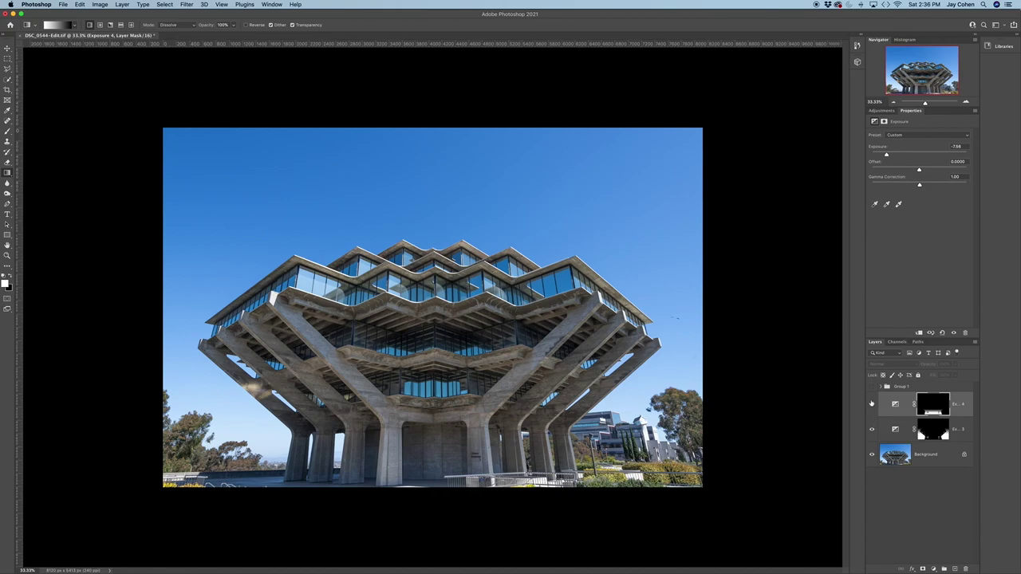
left_click(872, 404)
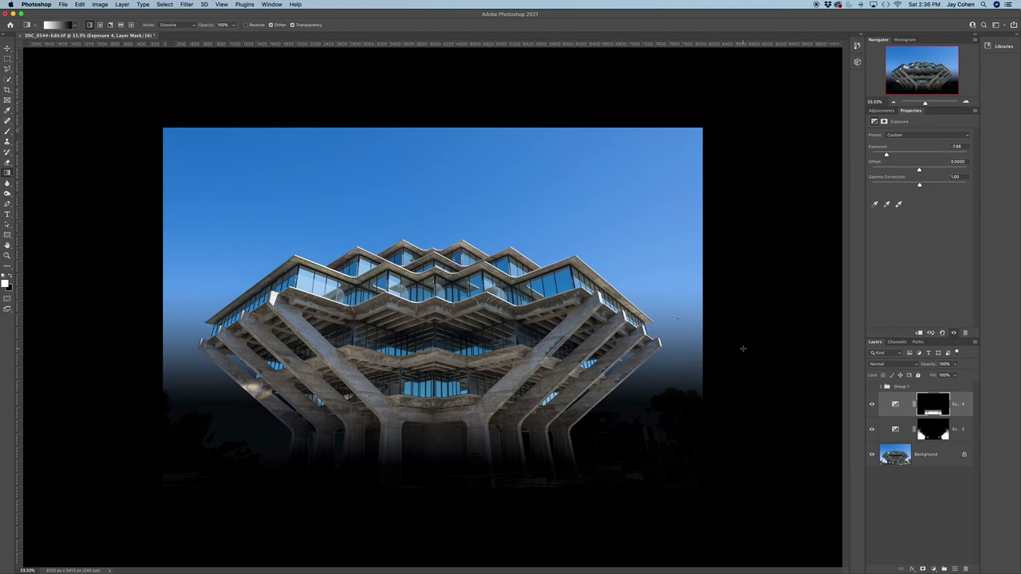
left_click(882, 110)
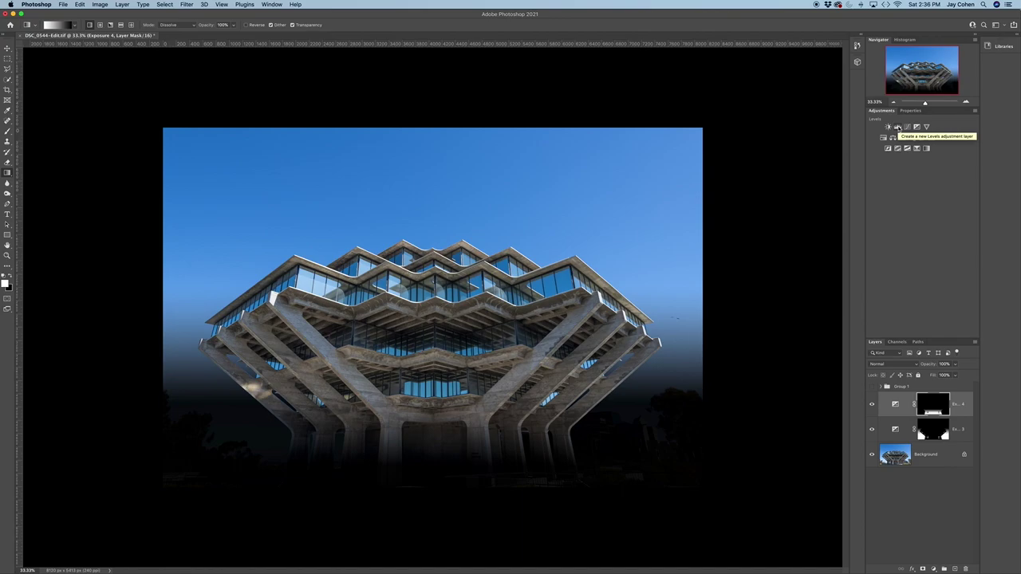
Load the saved OVERHANGS channel as a selection and add a Levels adjustment masked to it.
left_click(174, 5)
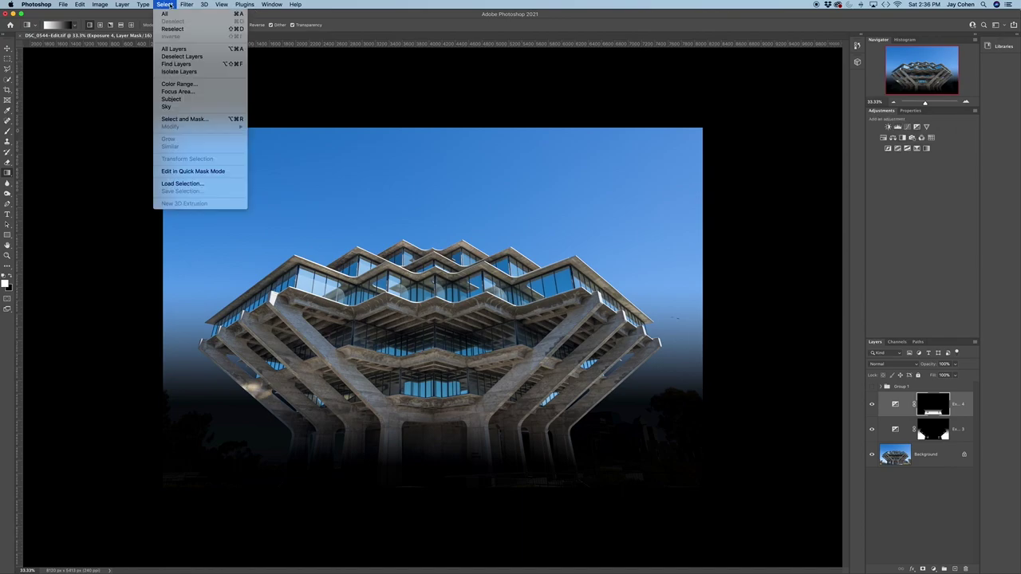
left_click(179, 184)
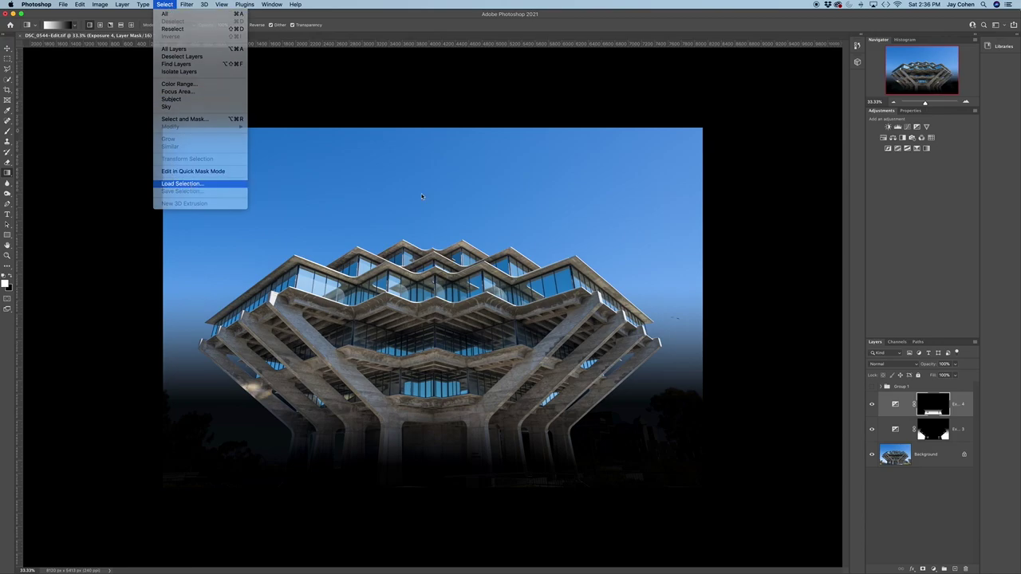
left_click(776, 255)
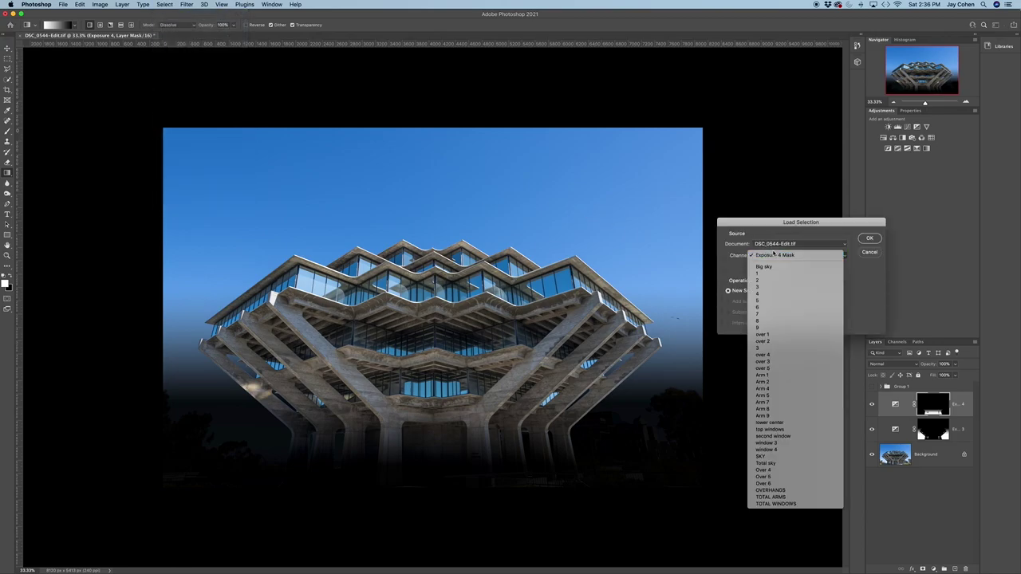
left_click(770, 491)
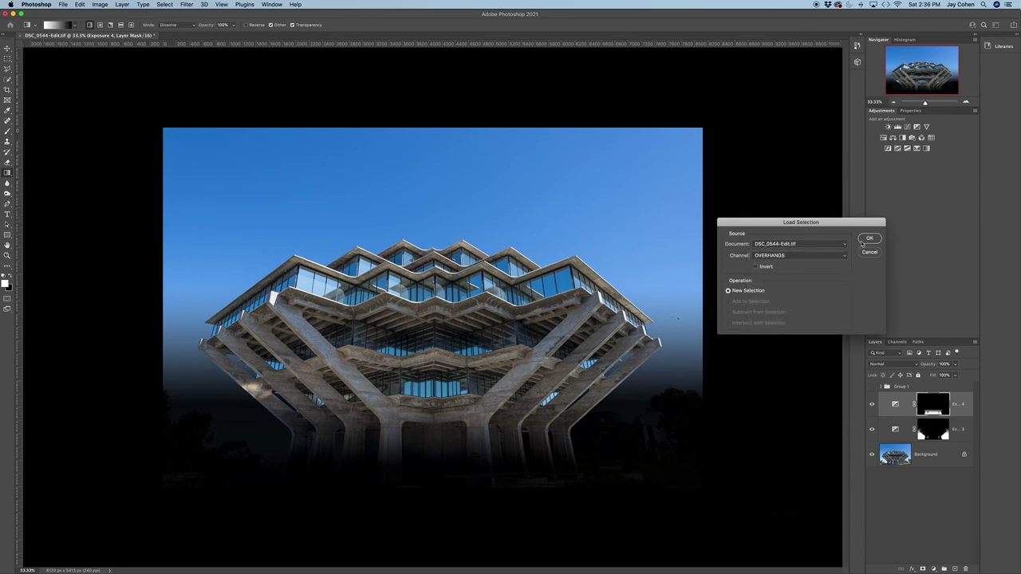
left_click(870, 239)
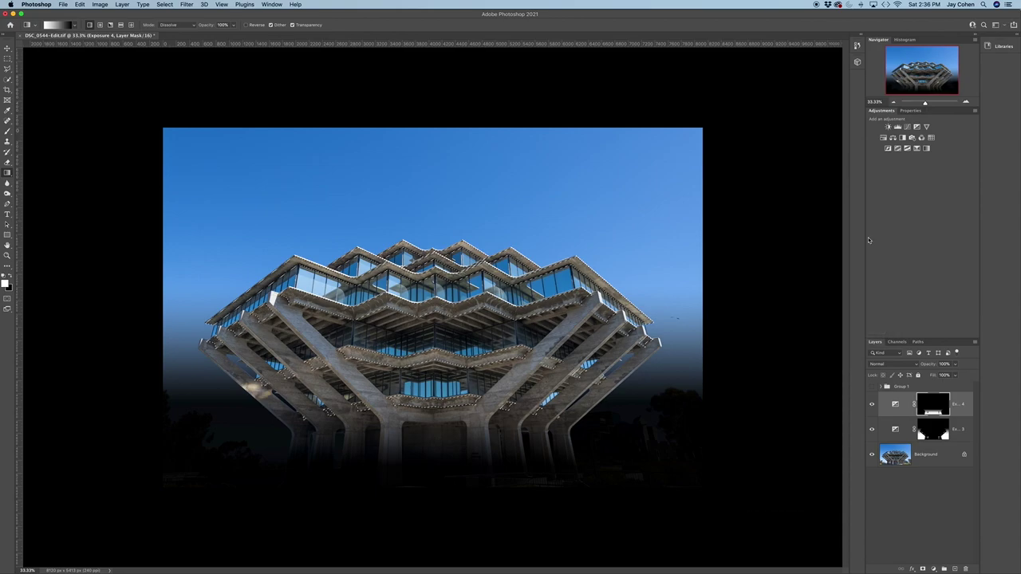
left_click(898, 128)
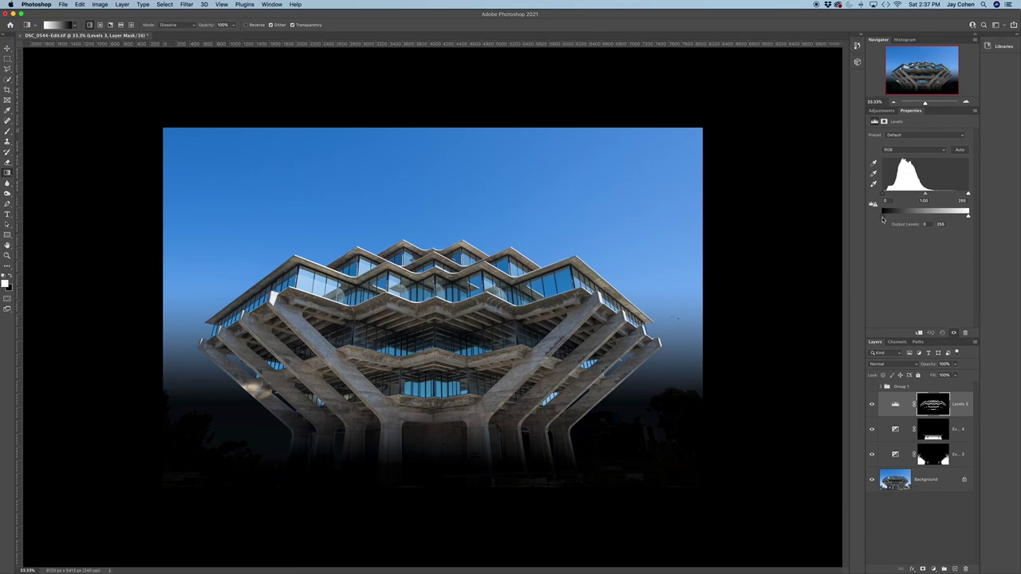
Set the overhang Levels to input 15 / 2.36 / 161 and output 74–136, then compare.
left_click_drag(883, 219, 906, 220)
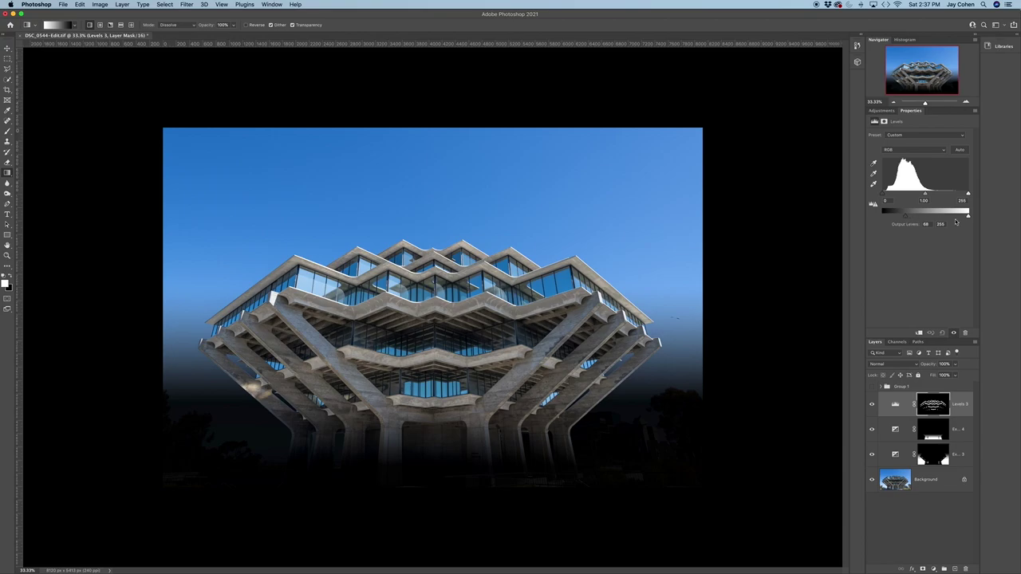
left_click_drag(968, 215, 938, 217)
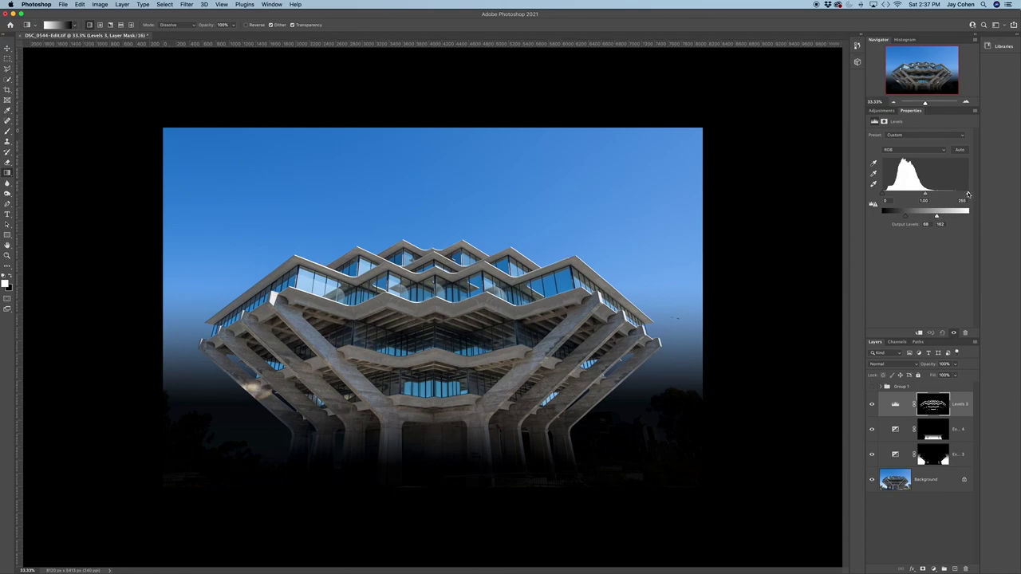
left_click_drag(968, 195, 900, 194)
left_click_drag(937, 217, 907, 218)
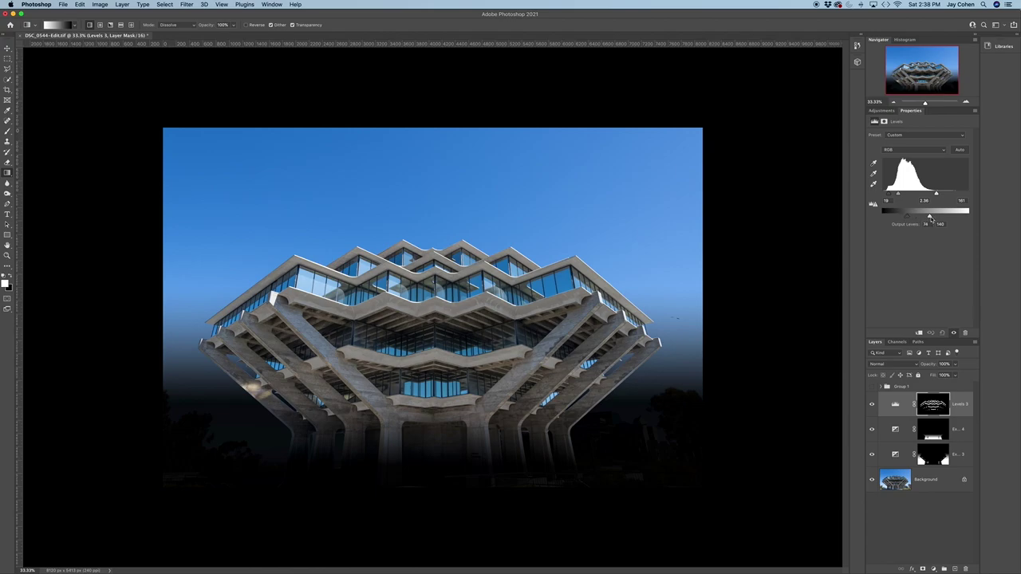
left_click_drag(931, 218, 928, 219)
left_click(872, 405)
left_click(872, 405)
left_click(165, 5)
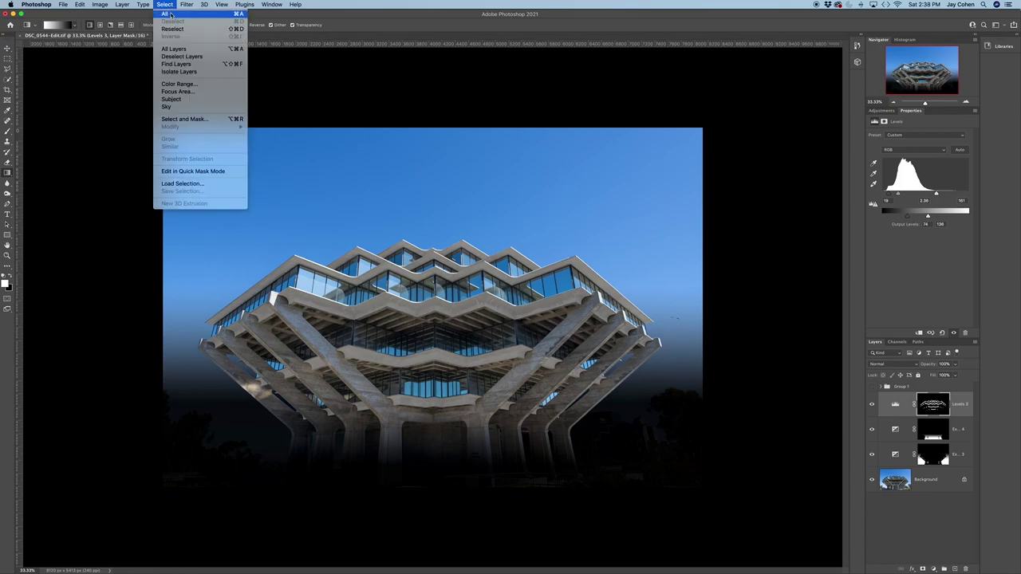
Load the saved TOTAL ARMS channel to select the library's arms and columns.
left_click(188, 184)
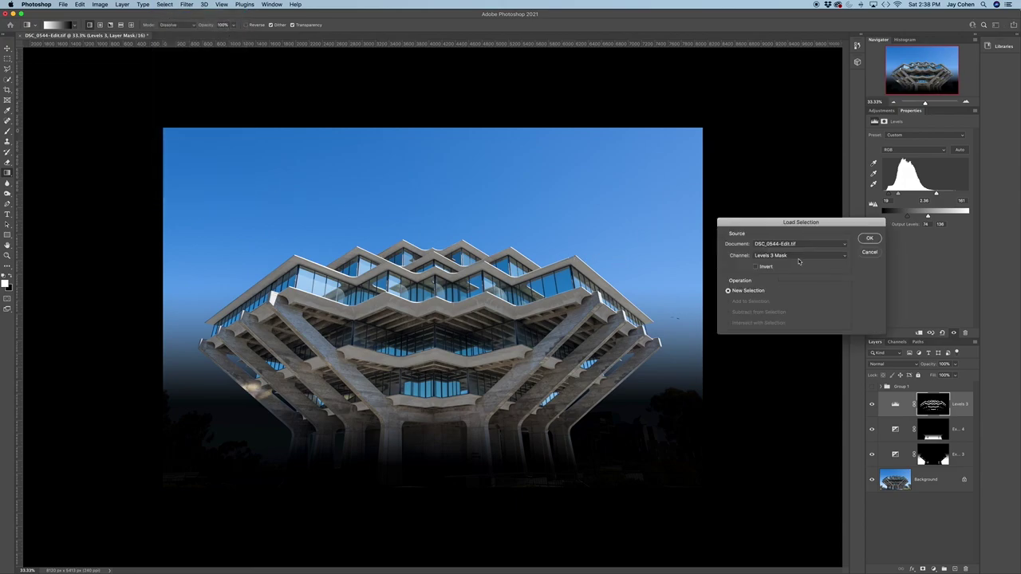
left_click(799, 257)
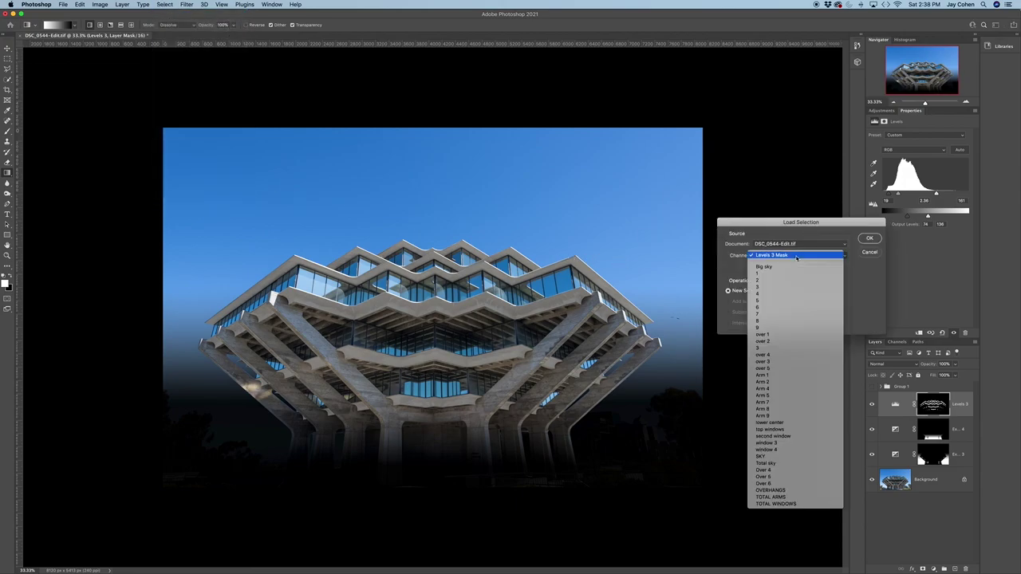
left_click(796, 498)
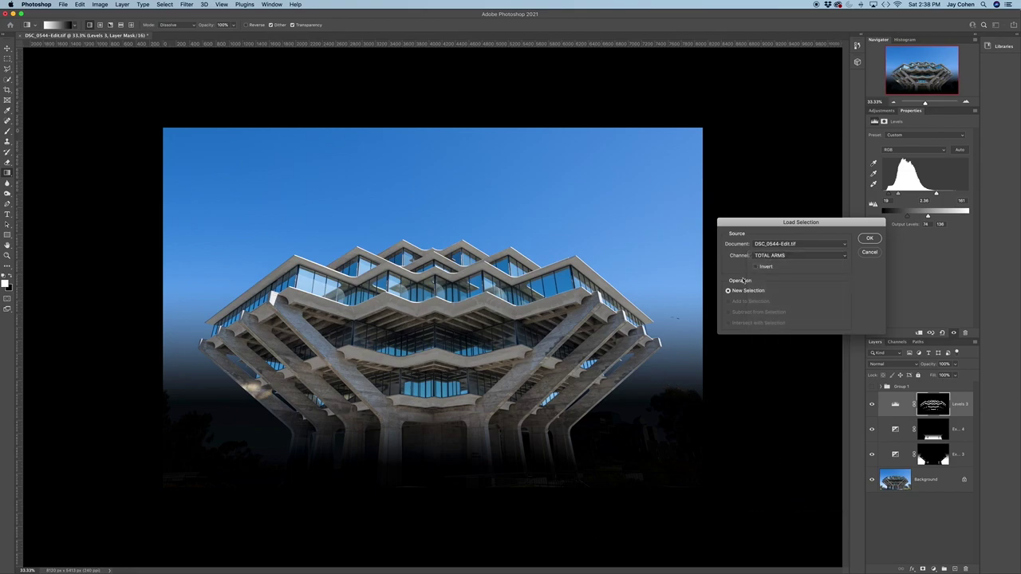
left_click(870, 239)
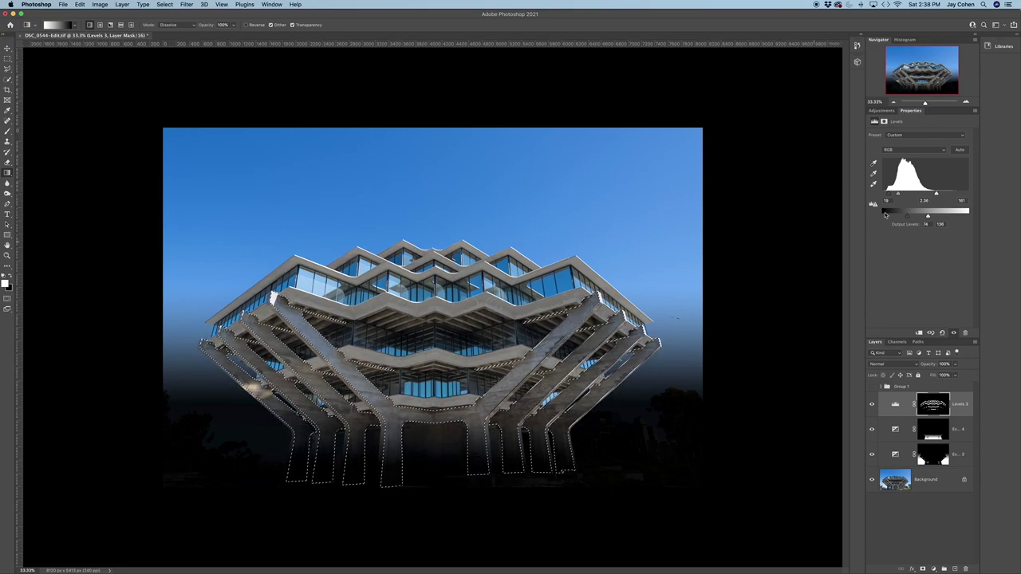
left_click(882, 110)
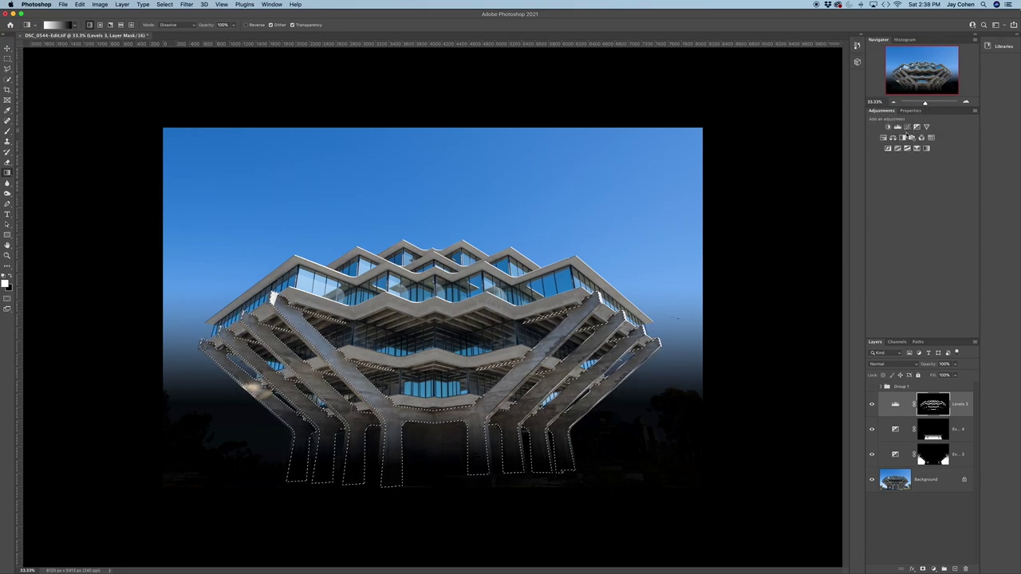
Add a Levels 4 layer masked to the arms: input 18/1.12/223, output 64–186; compare on/off.
left_click(897, 127)
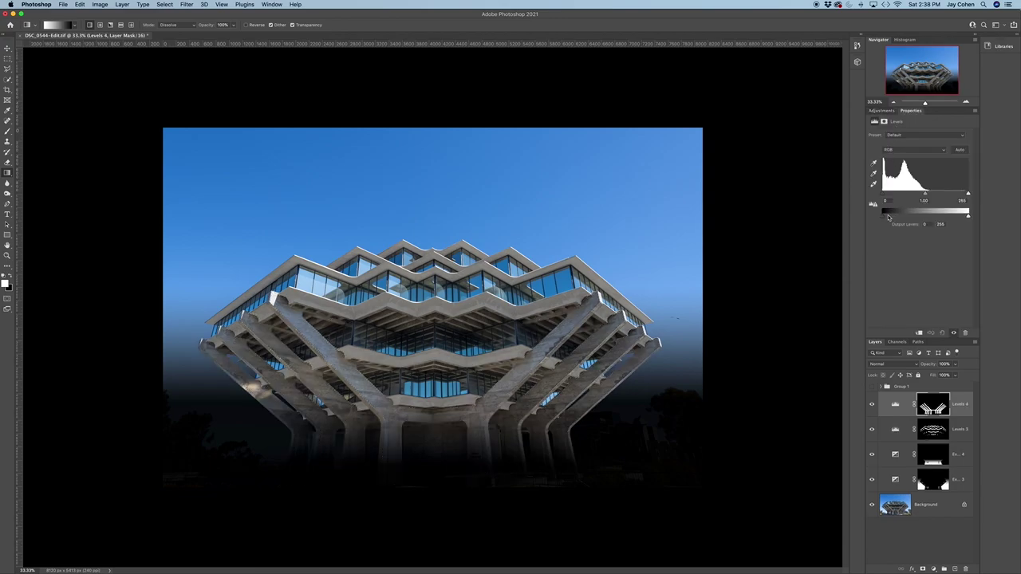
left_click_drag(888, 217, 899, 217)
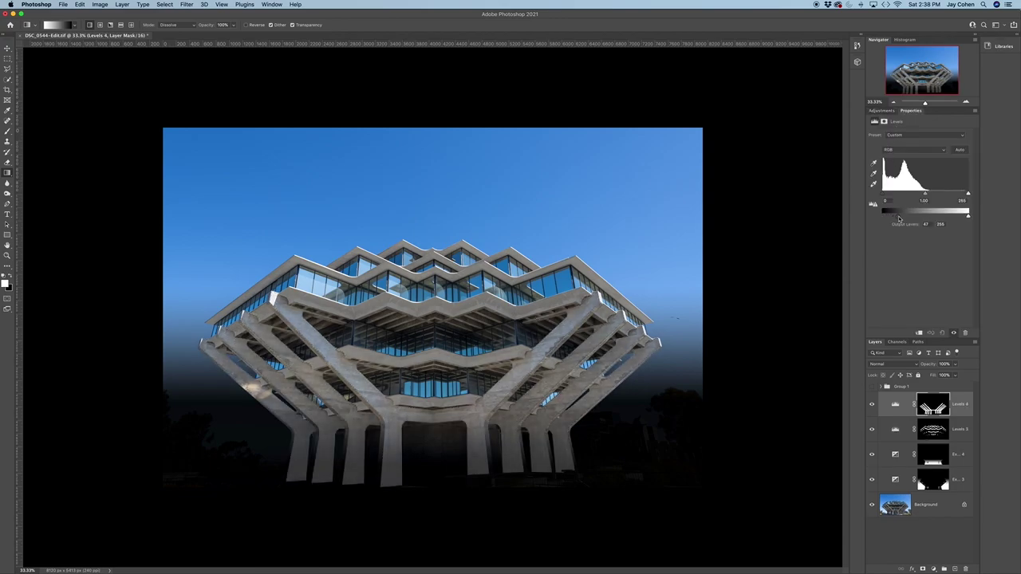
left_click_drag(969, 220, 951, 218)
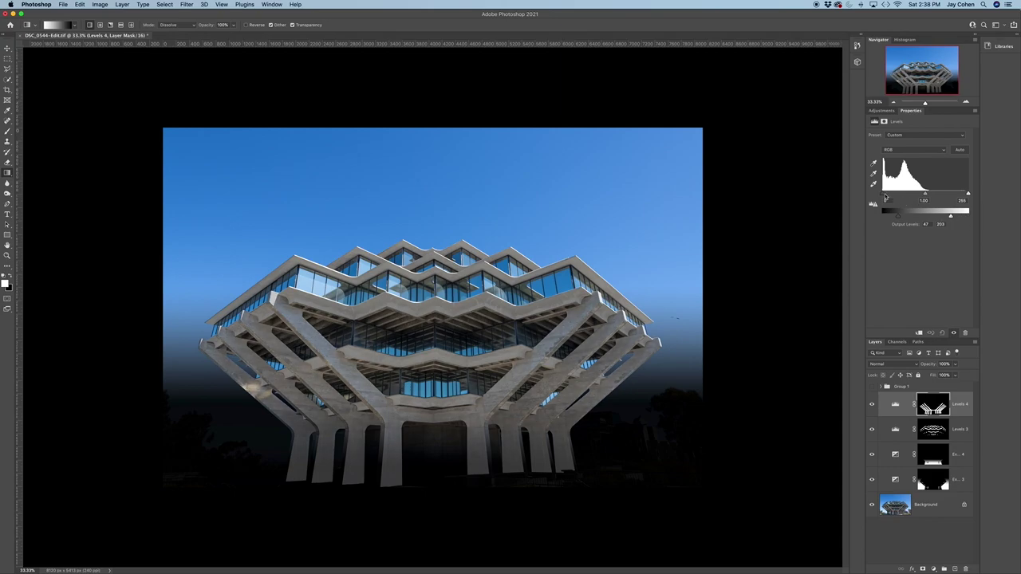
left_click_drag(884, 194, 889, 197)
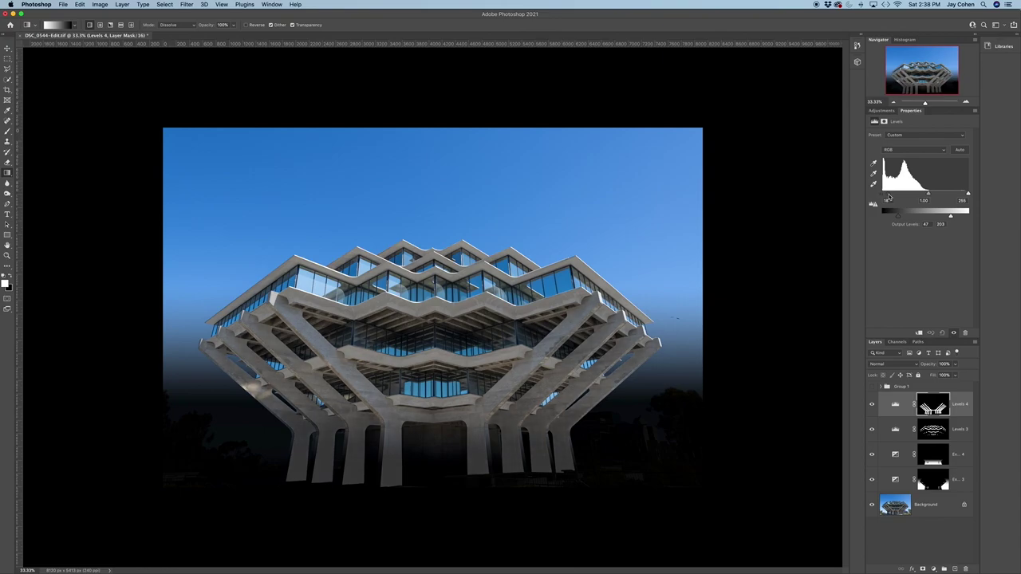
left_click_drag(968, 194, 958, 193)
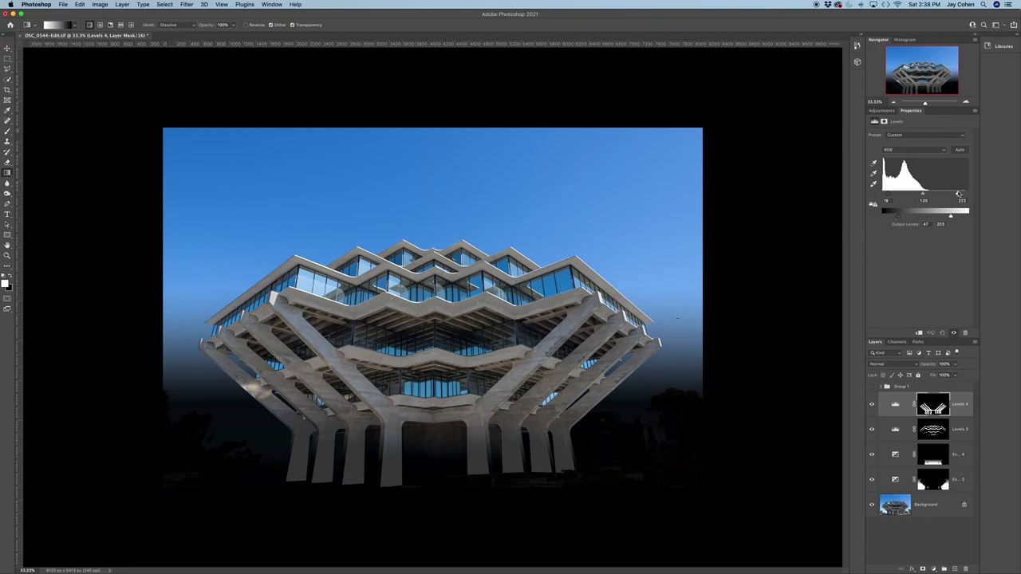
left_click_drag(923, 195, 921, 196)
left_click_drag(951, 217, 948, 217)
left_click_drag(897, 217, 904, 219)
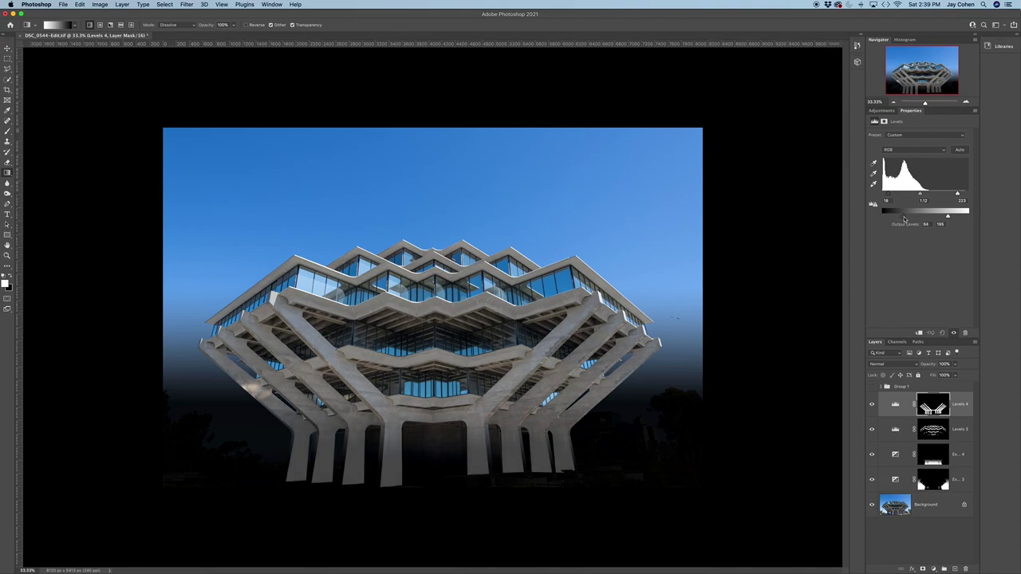
left_click(872, 407)
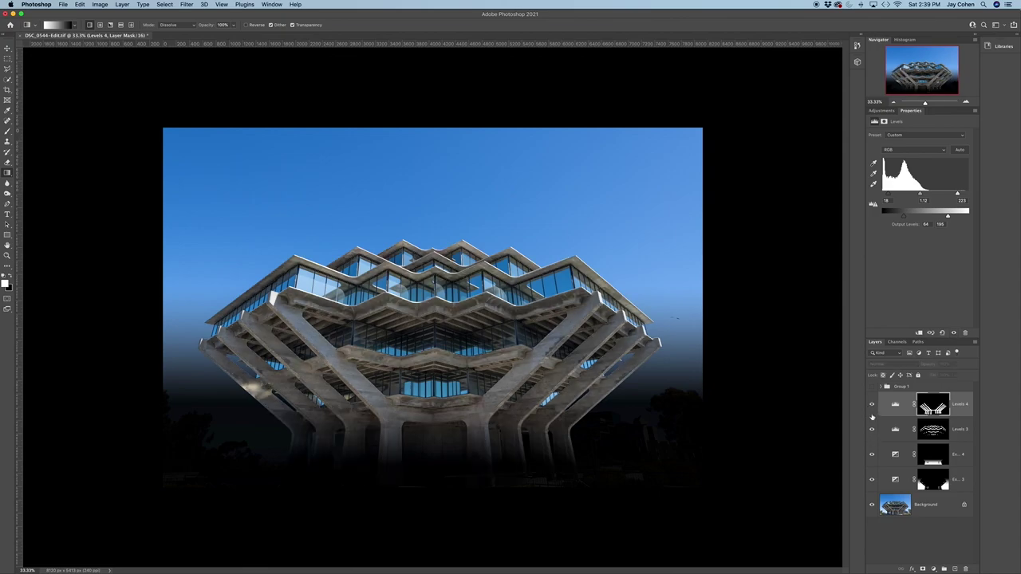
left_click(872, 406)
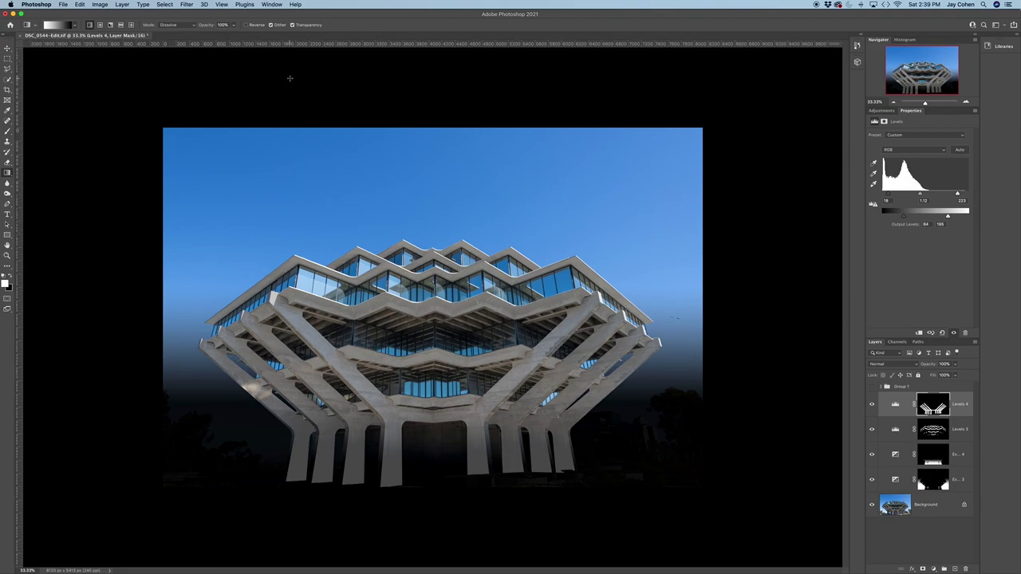
Load the saved 'TOTAL WINDOWS' channel as a selection.
left_click(163, 5)
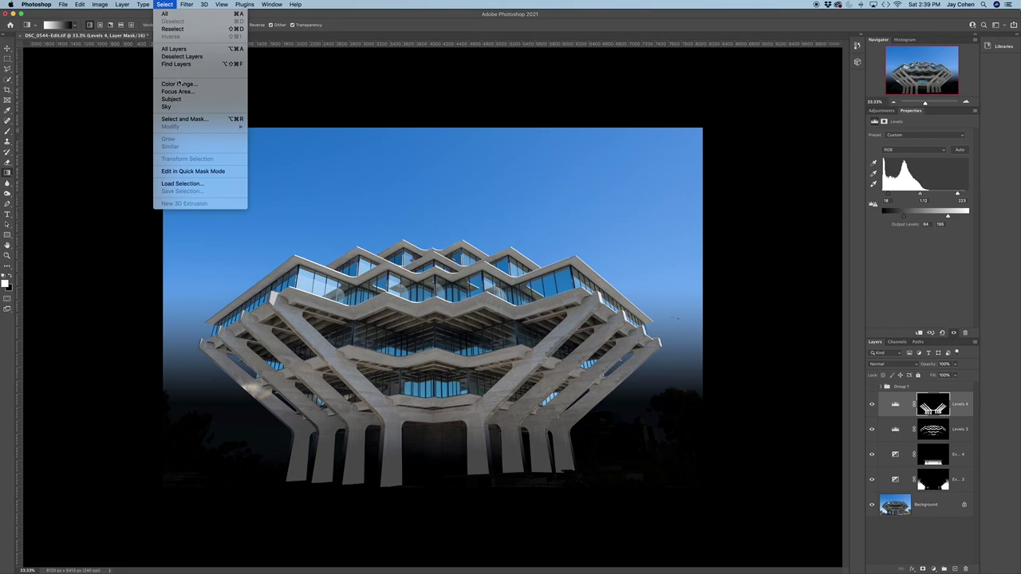
left_click(191, 183)
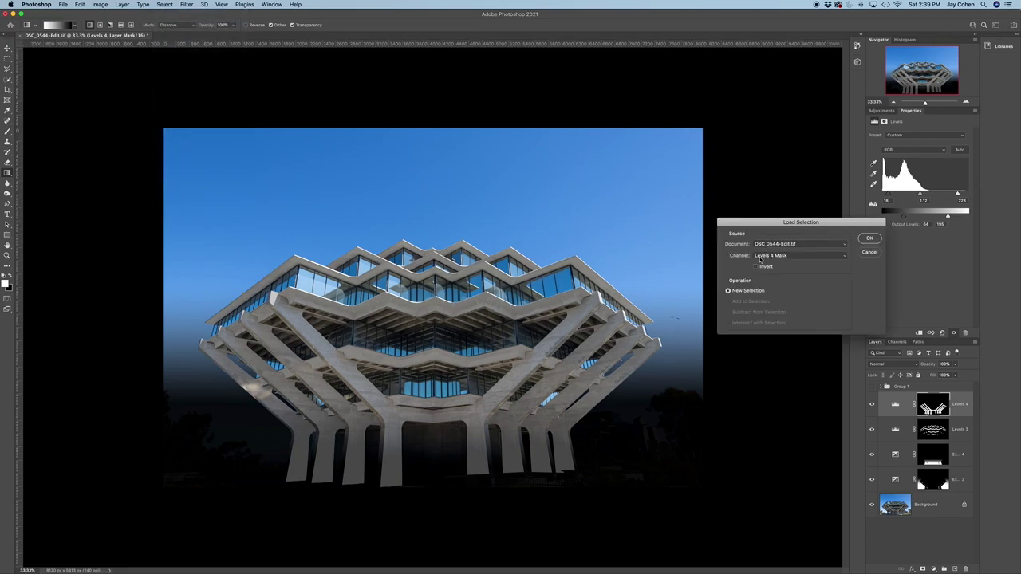
left_click(760, 257)
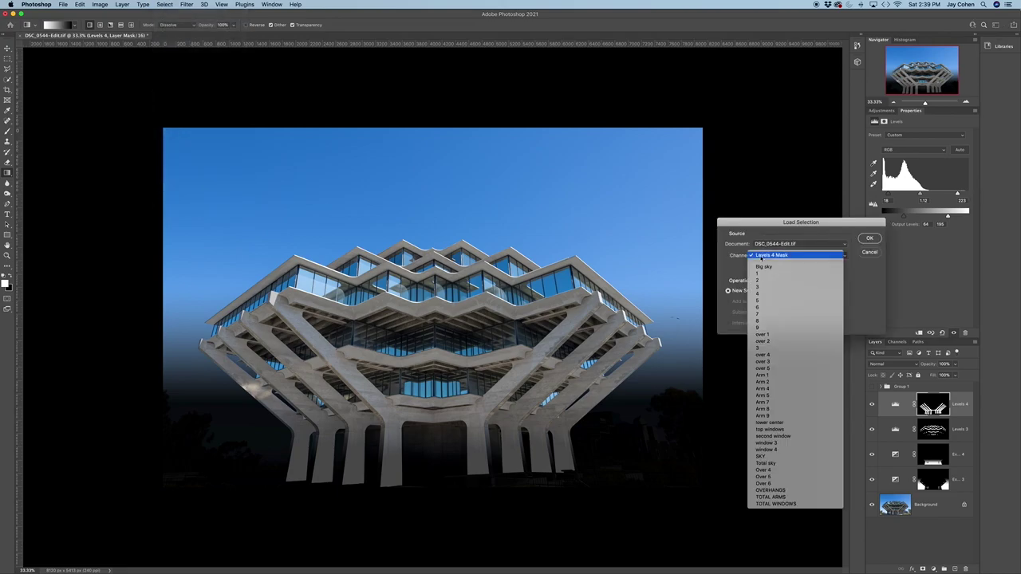
left_click(770, 505)
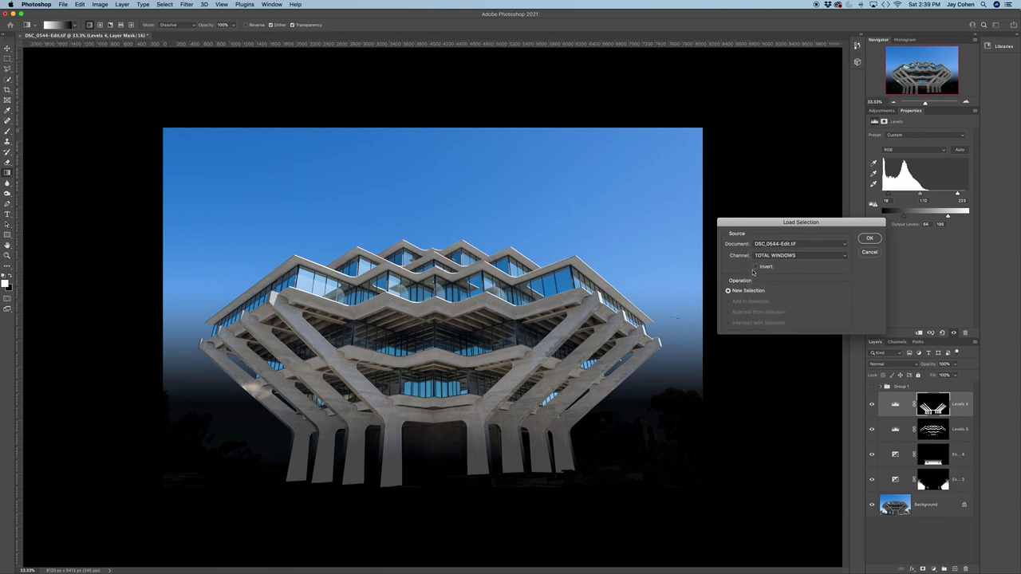
left_click(869, 238)
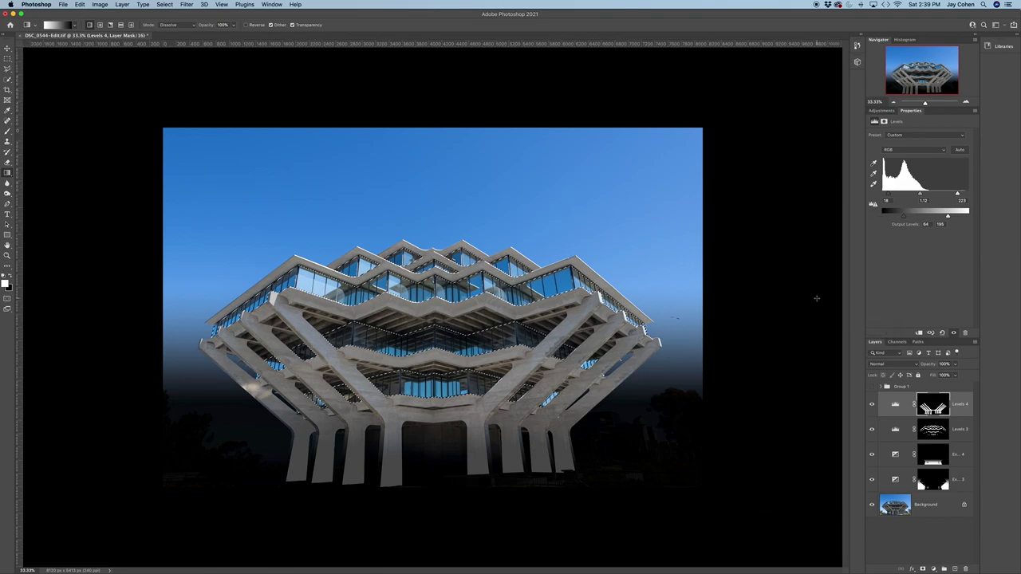
Add a masked Curves 7 S-curve with a point at 70/78, then compare it on and off.
left_click(884, 111)
left_click(908, 126)
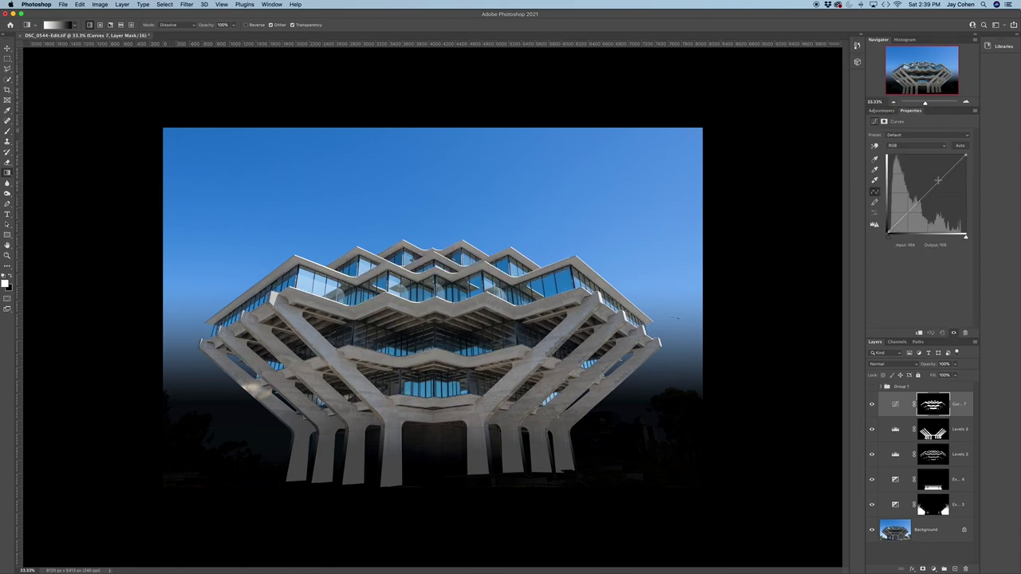
left_click_drag(939, 180, 937, 180)
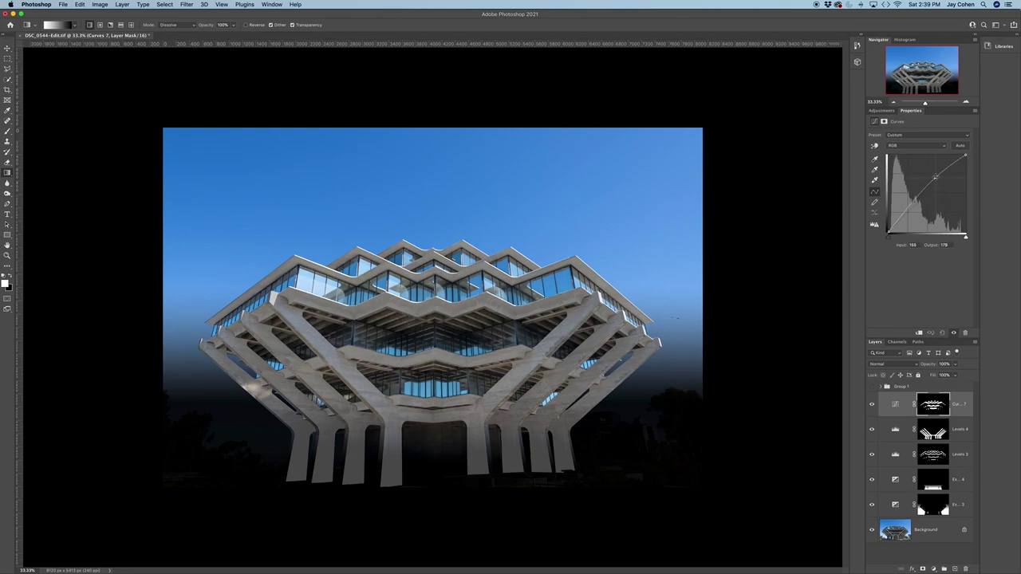
left_click_drag(935, 177, 932, 172)
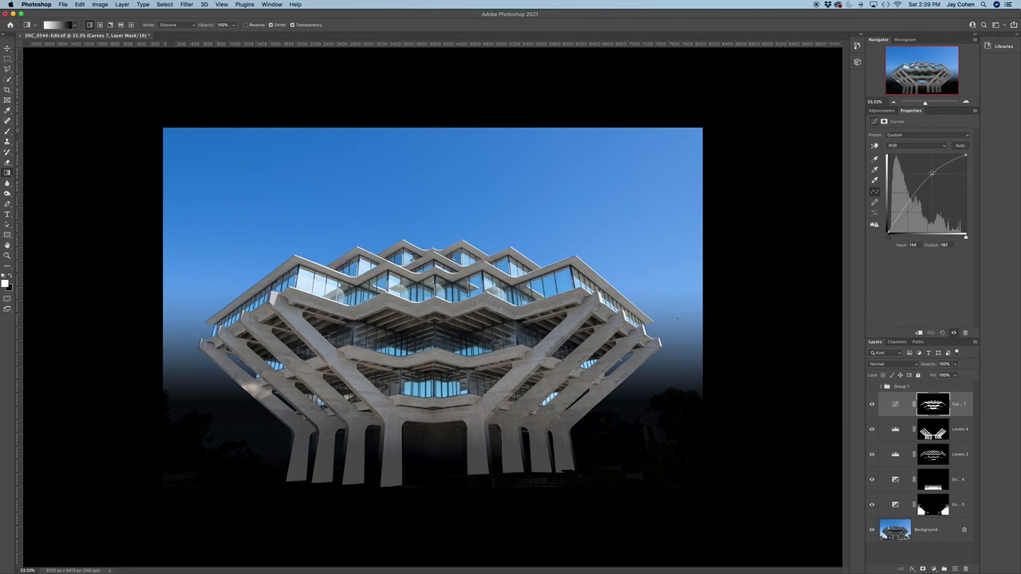
left_click(907, 205)
left_click_drag(907, 205, 909, 208)
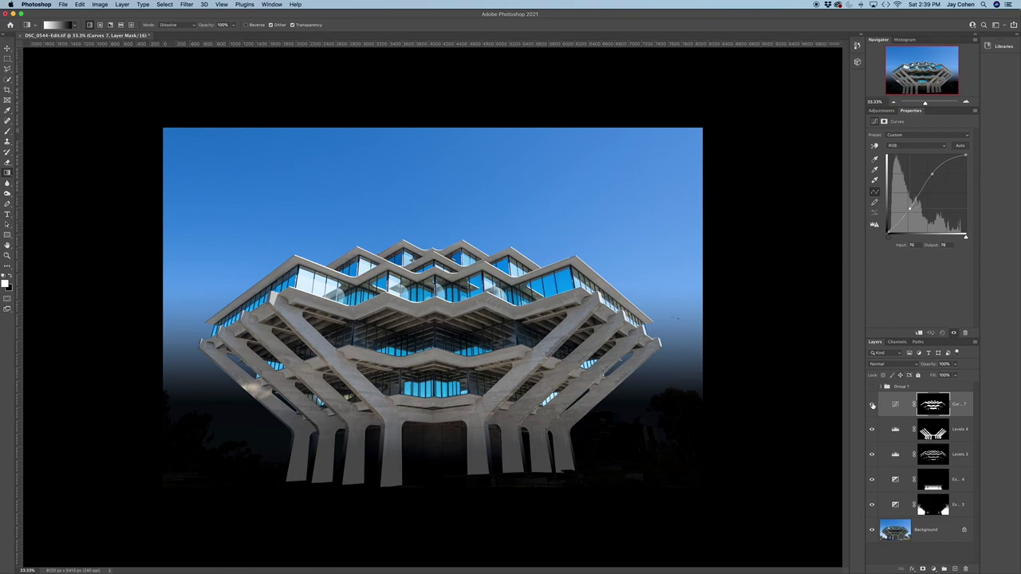
left_click(872, 405)
left_click(872, 405)
Add a Black & White 2 adjustment with the Blues slider lowered to -3.
left_click(879, 113)
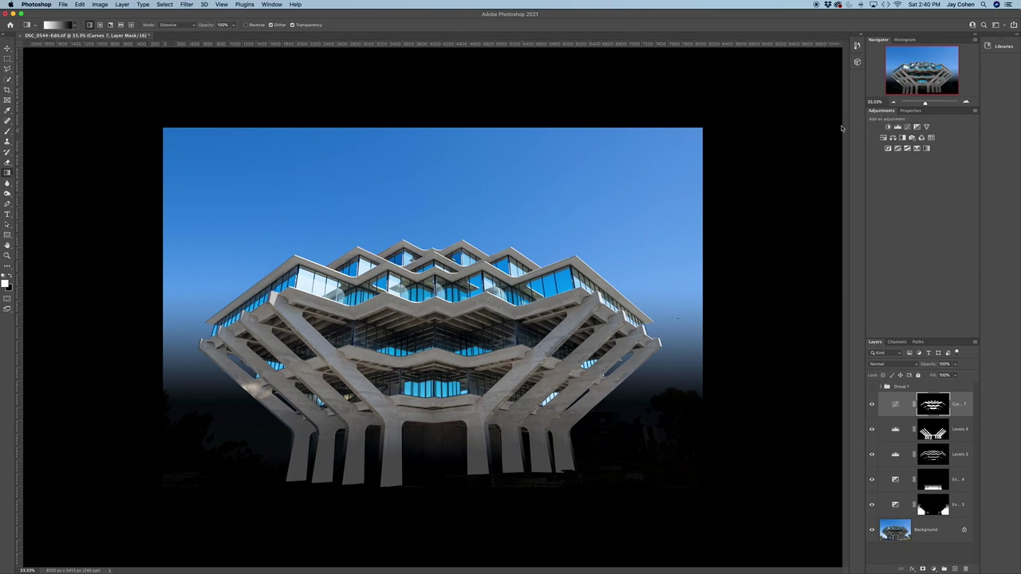
left_click(903, 138)
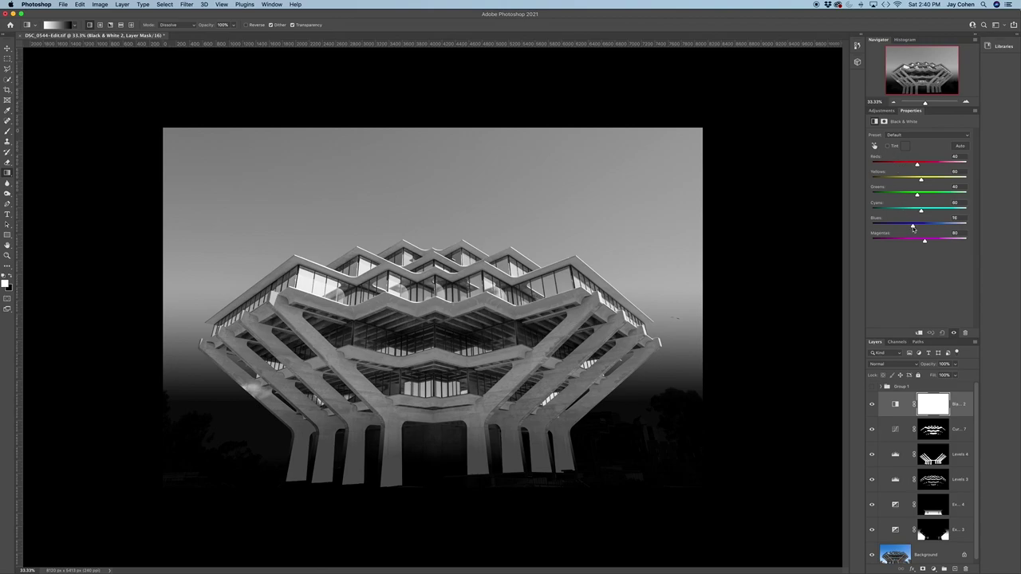
left_click_drag(914, 227, 910, 228)
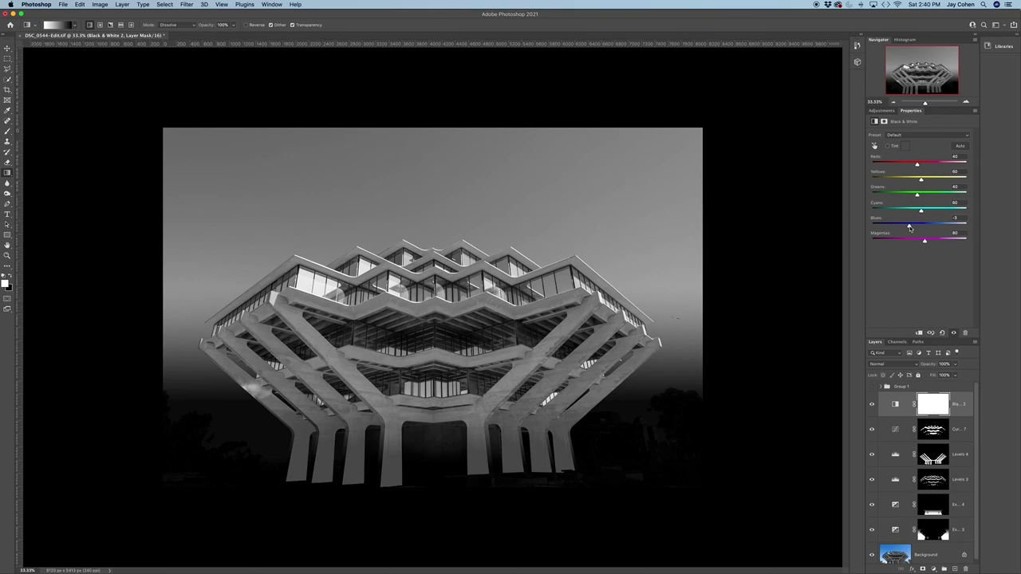
left_click(165, 4)
Load the saved 'Total sky' channel as a selection.
left_click(184, 185)
left_click(761, 256)
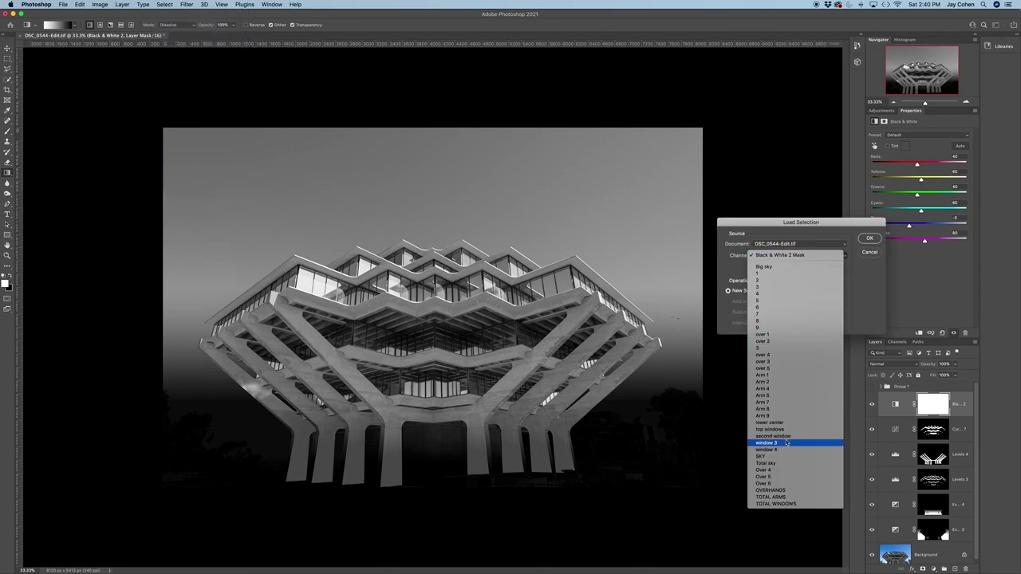
left_click(766, 463)
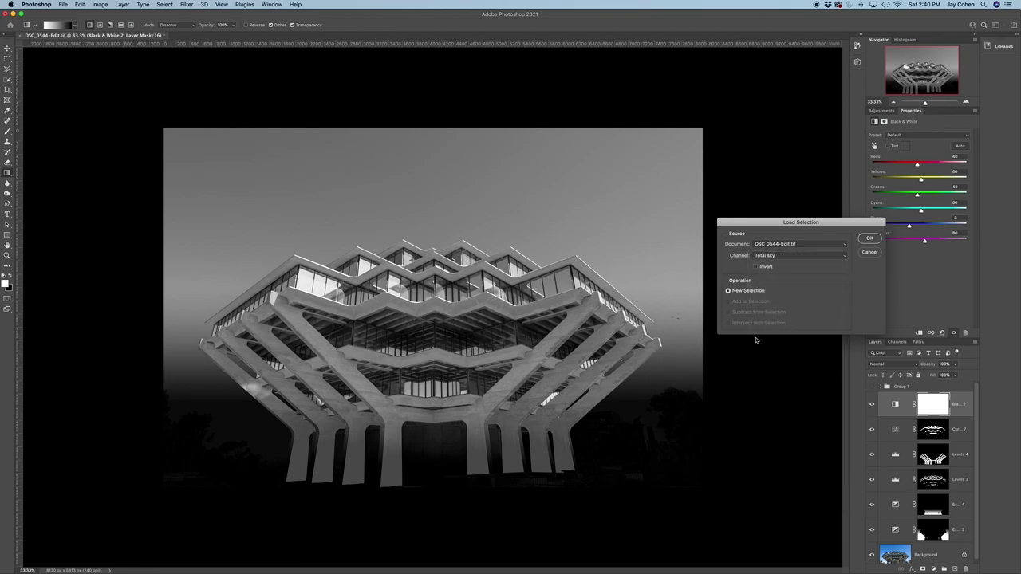
left_click(870, 239)
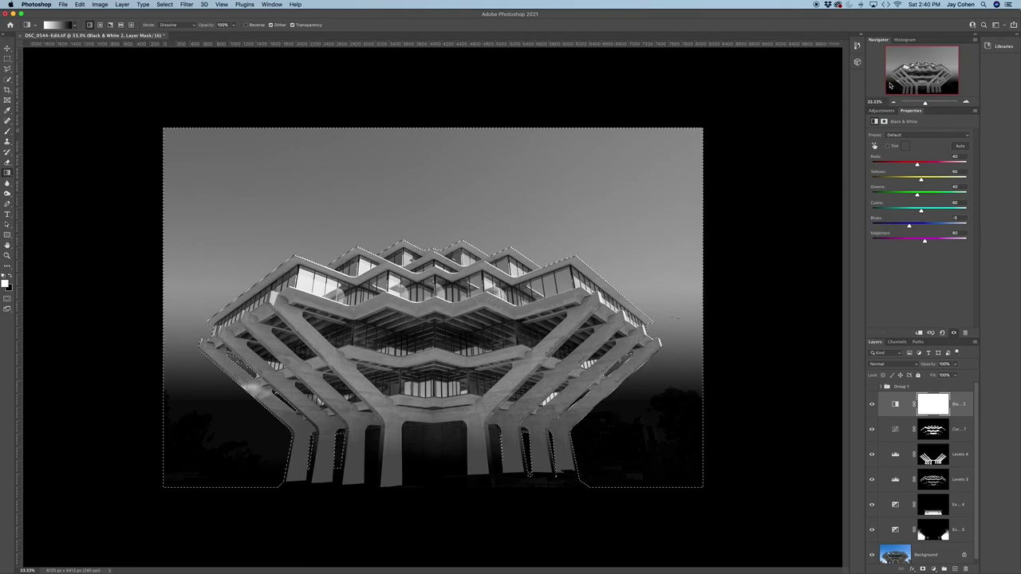
Add a sky-masked Curves 8, reselect, and drag a gradient fading it toward the horizon.
left_click(878, 111)
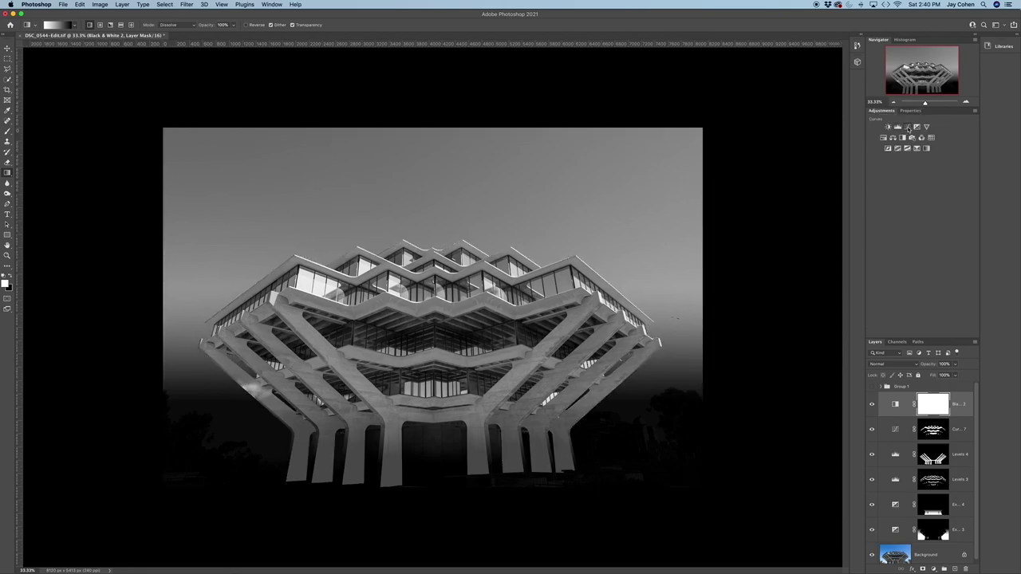
left_click(908, 127)
left_click_drag(925, 196, 927, 209)
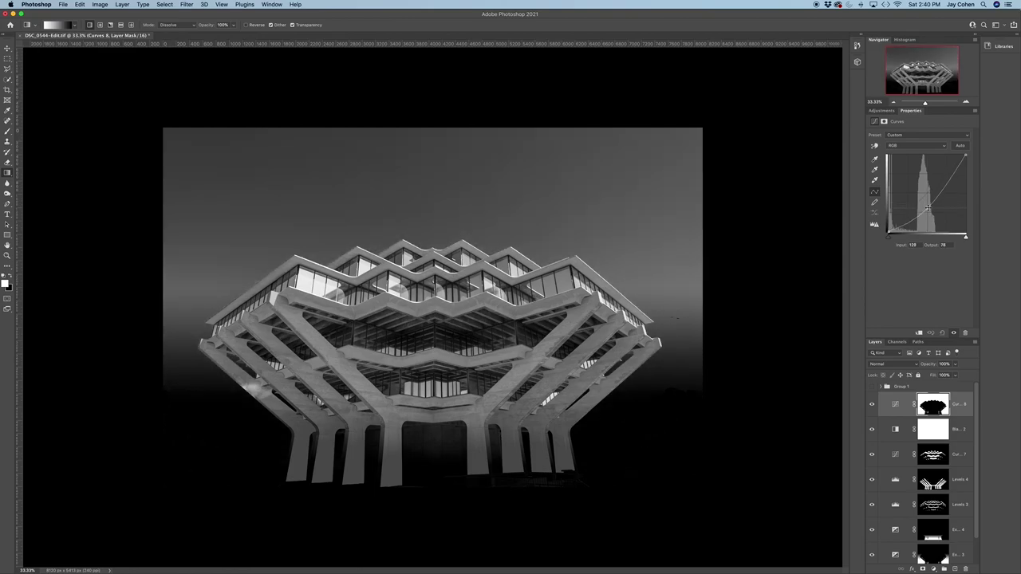
left_click(166, 6)
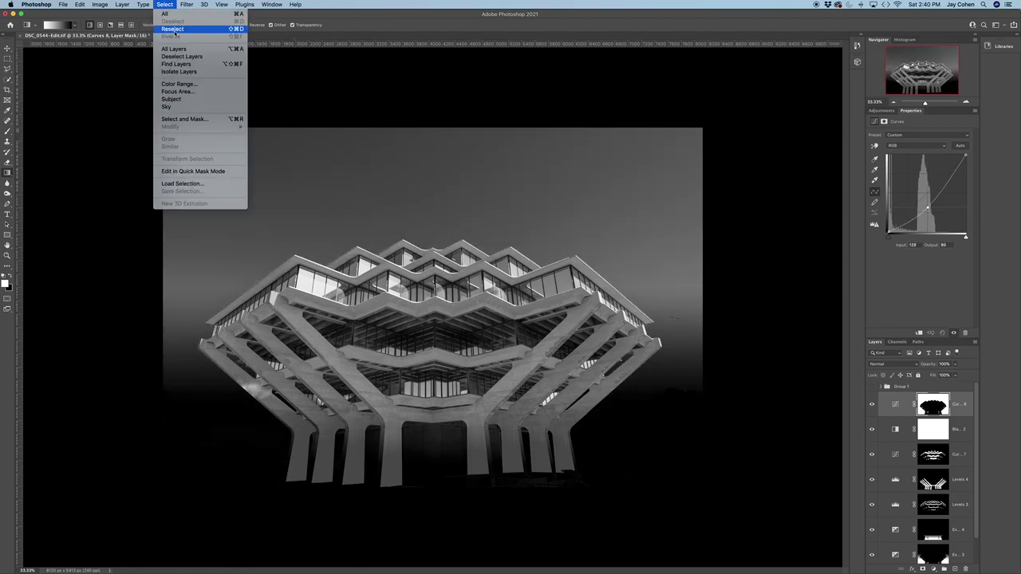
left_click(173, 34)
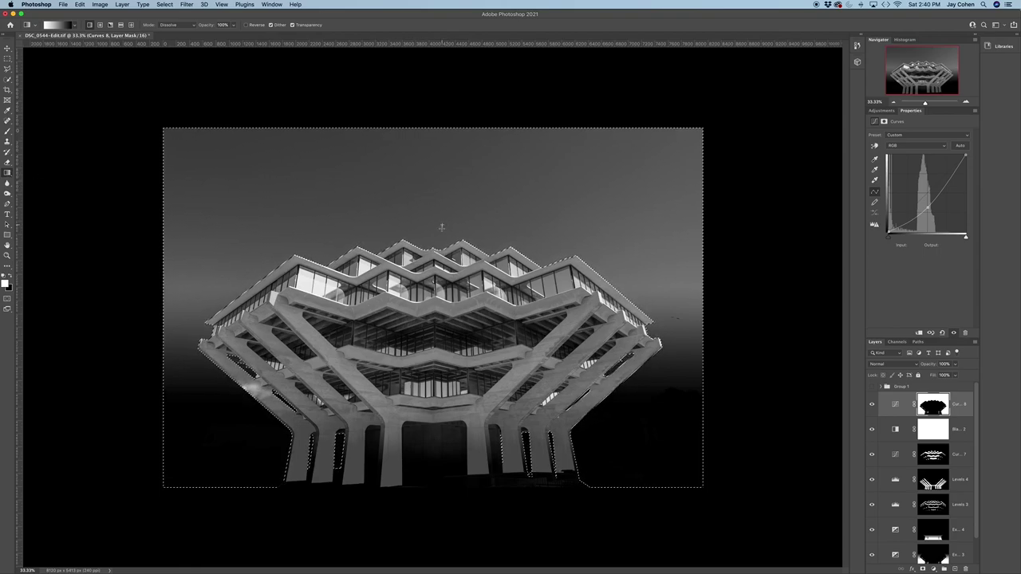
left_click_drag(442, 226, 442, 319)
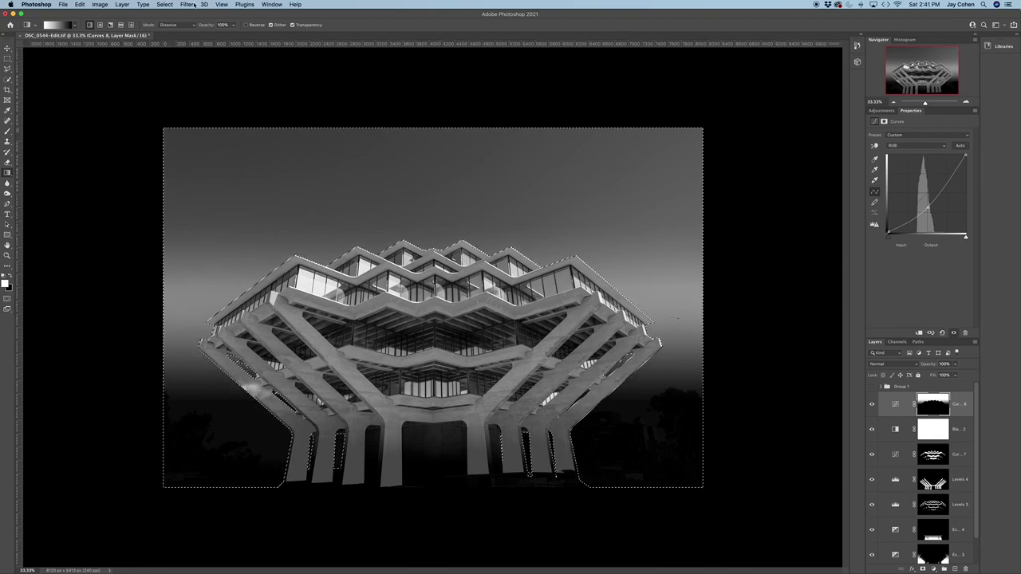
Clear the current selection and load the saved 'lower center' channel as a selection.
left_click(164, 4)
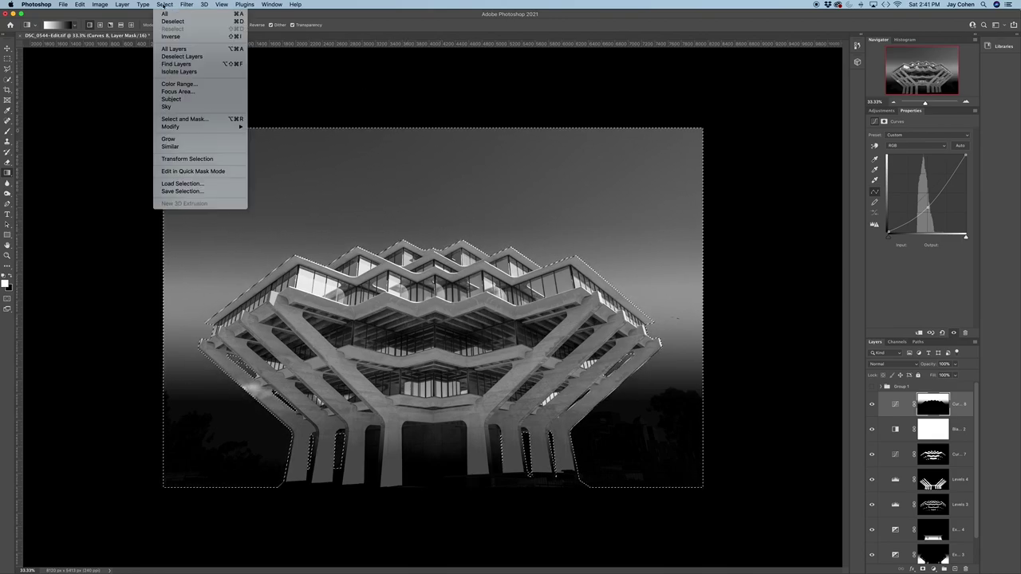
left_click(170, 184)
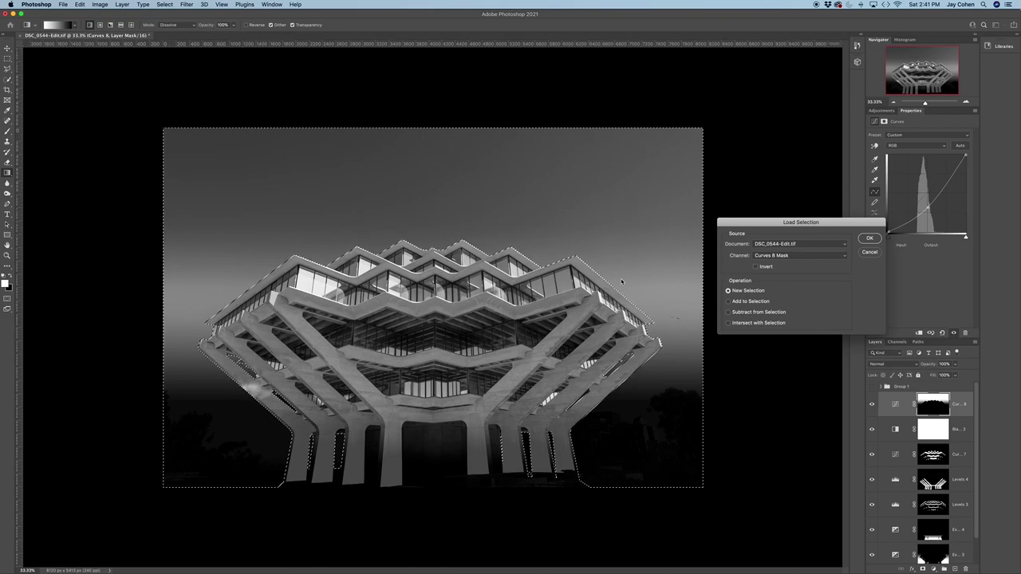
key("Return")
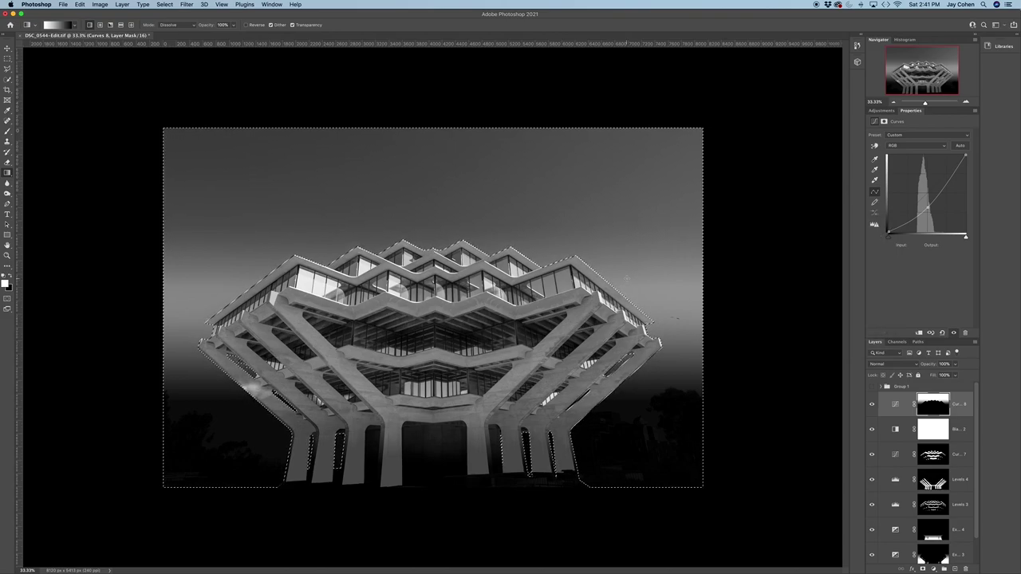
key("cmd+d")
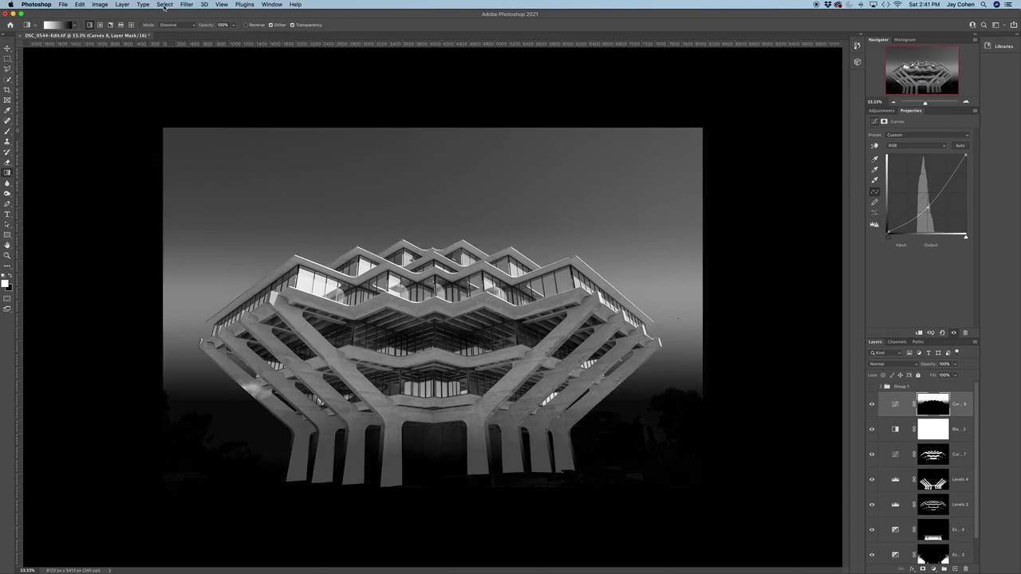
left_click(164, 5)
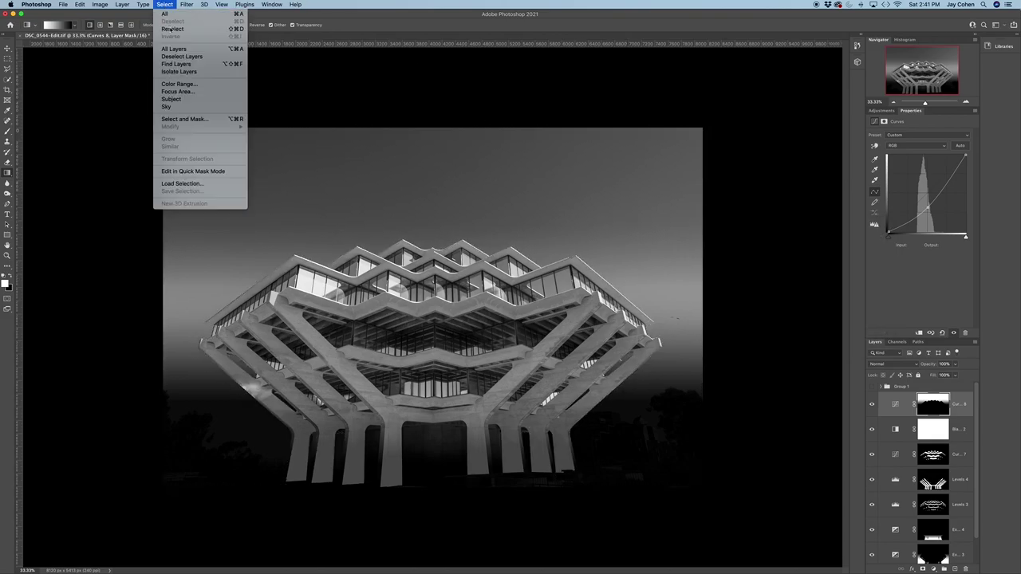
left_click(197, 186)
left_click(766, 256)
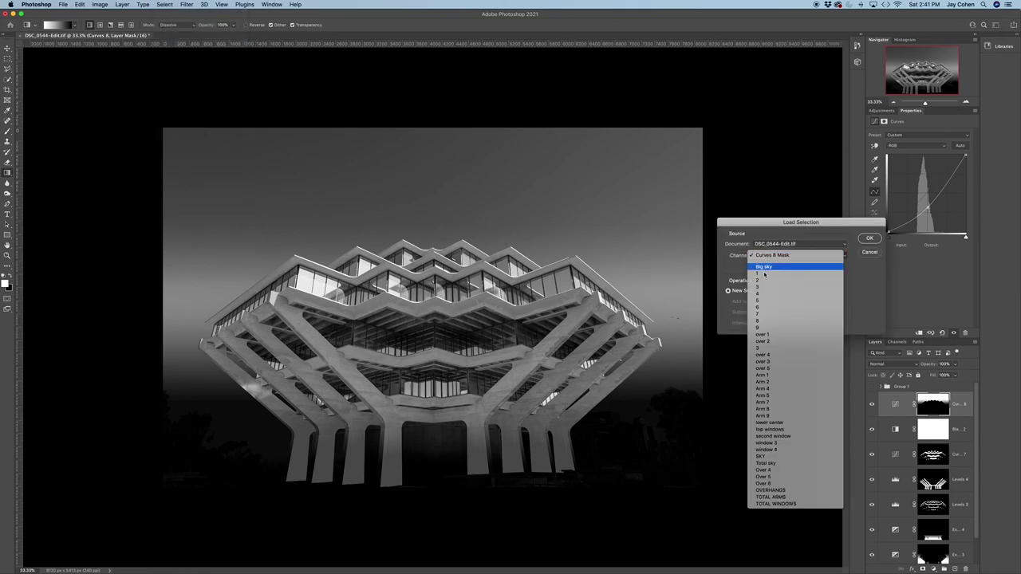
left_click(770, 423)
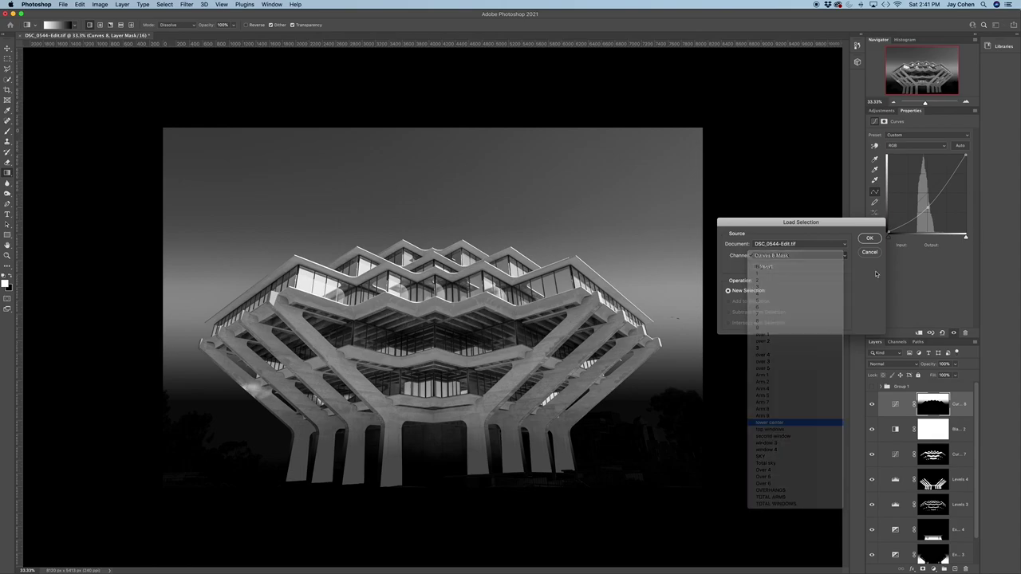
left_click(870, 239)
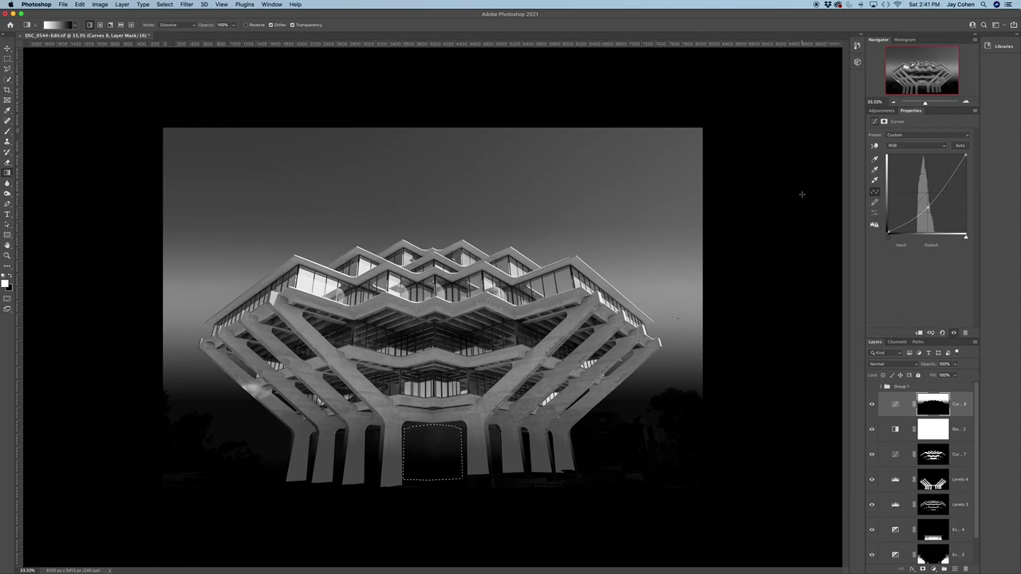
Add a raised Curves 9 for the lower center, shaped by a radial gradient mask, then deselect.
left_click(881, 110)
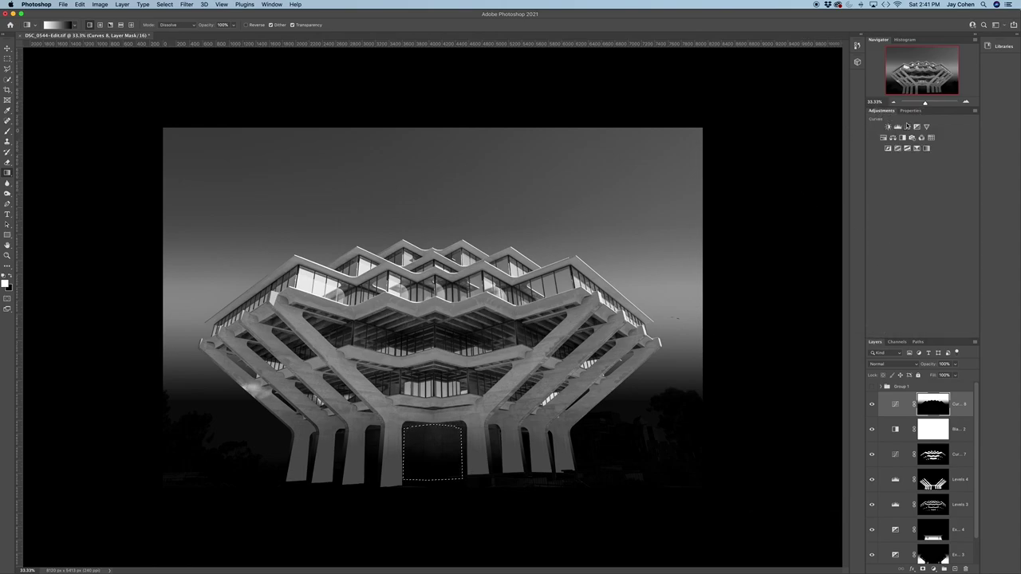
left_click(895, 126)
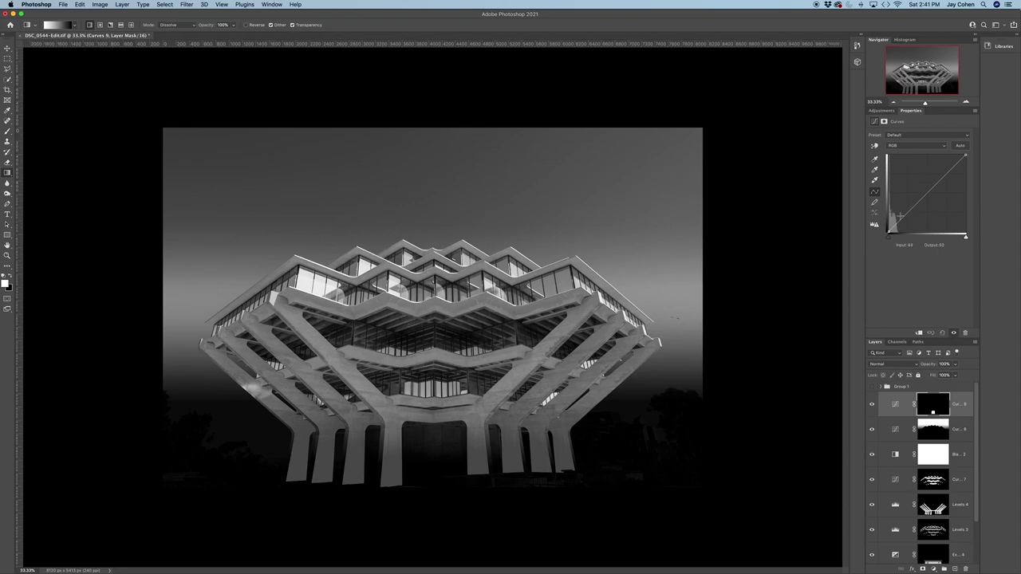
left_click_drag(894, 227, 892, 218)
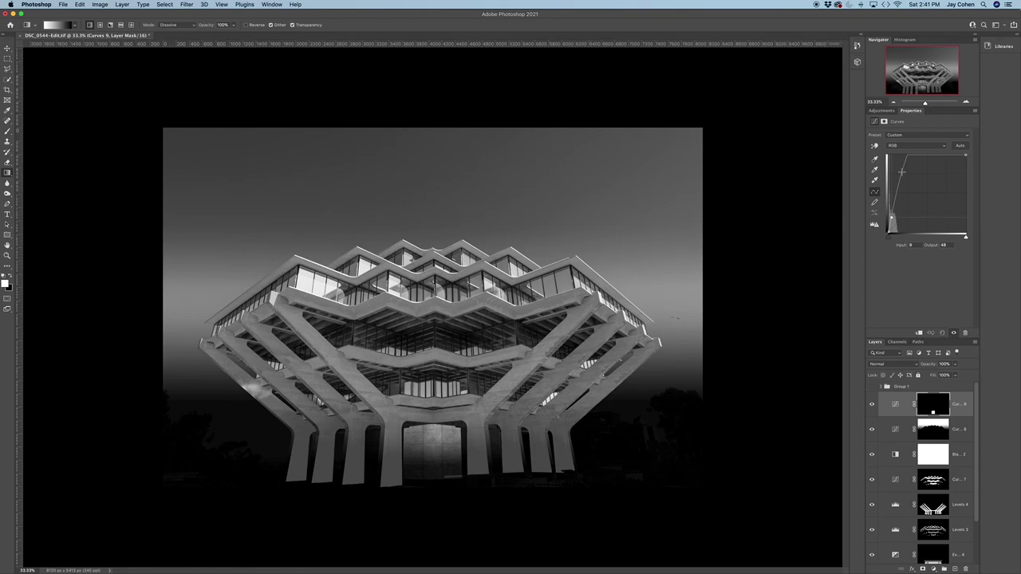
left_click(168, 5)
left_click(175, 34)
left_click(100, 25)
left_click_drag(431, 427, 451, 457)
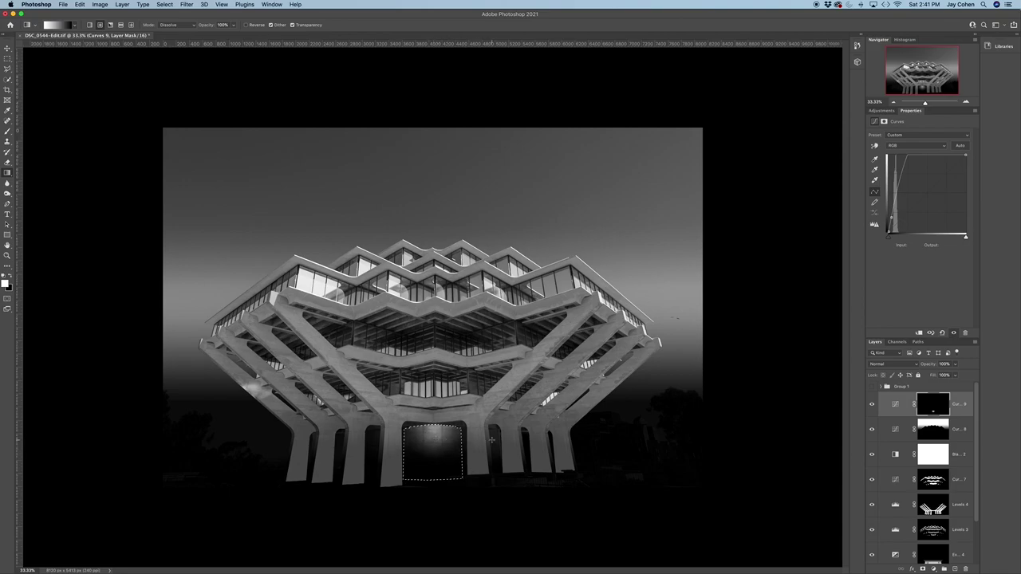
key("super+d")
Add an unmasked Curves 10 S-curve, lifting upper tones and dropping a shadow point to 67/49.
left_click(966, 402)
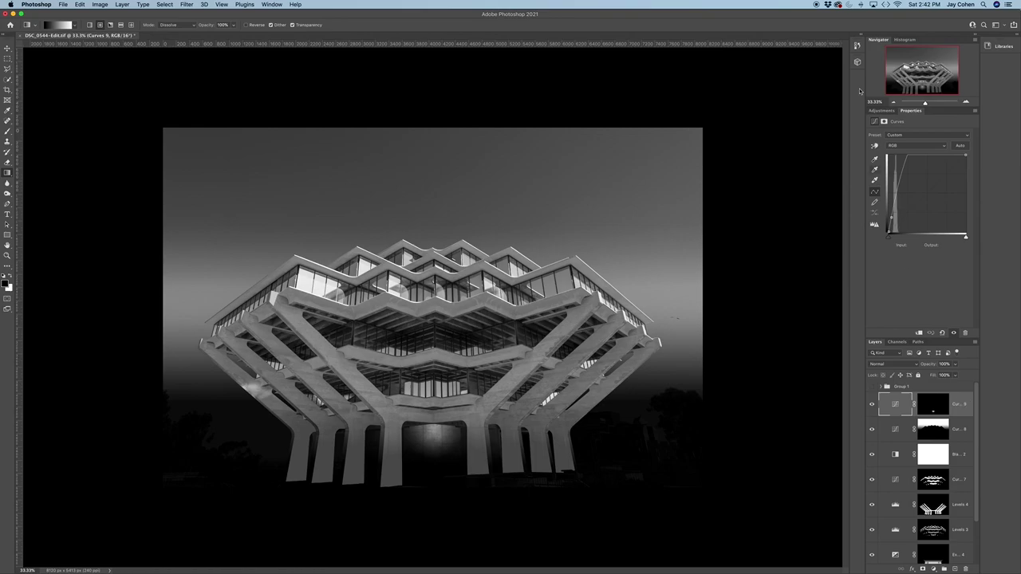
left_click(881, 110)
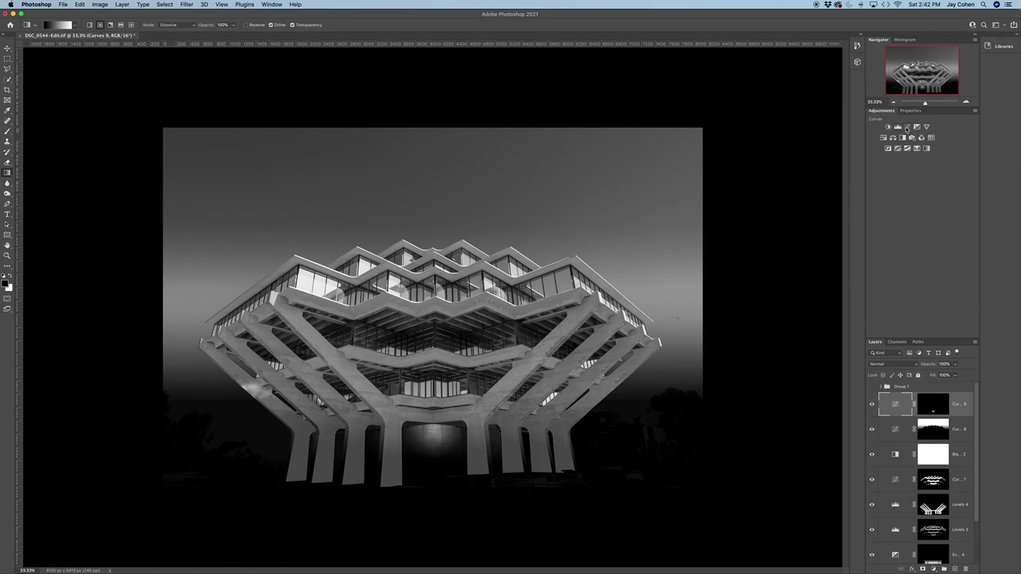
left_click(906, 127)
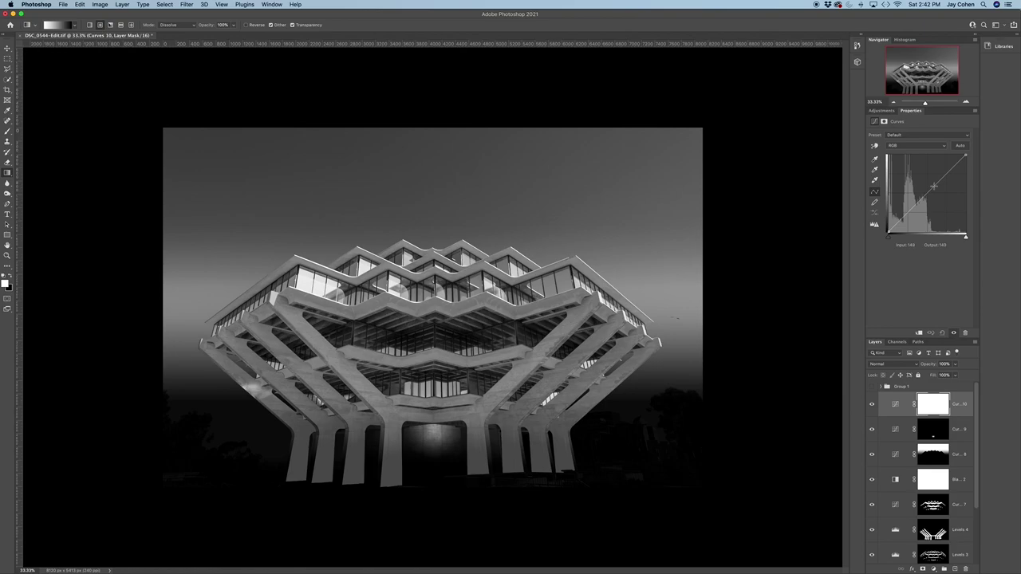
left_click(934, 187)
left_click_drag(934, 187, 932, 176)
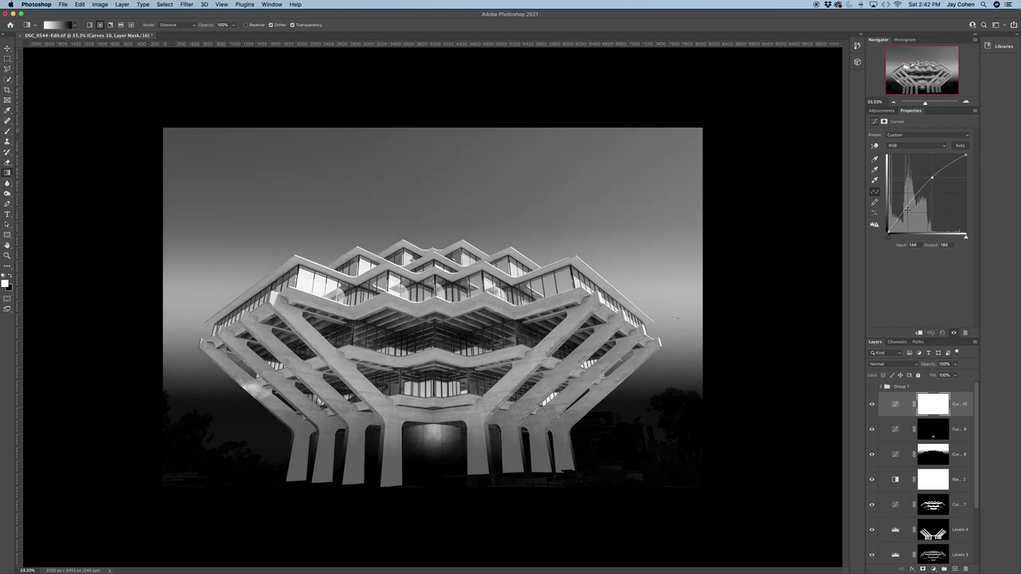
left_click_drag(905, 213, 906, 218)
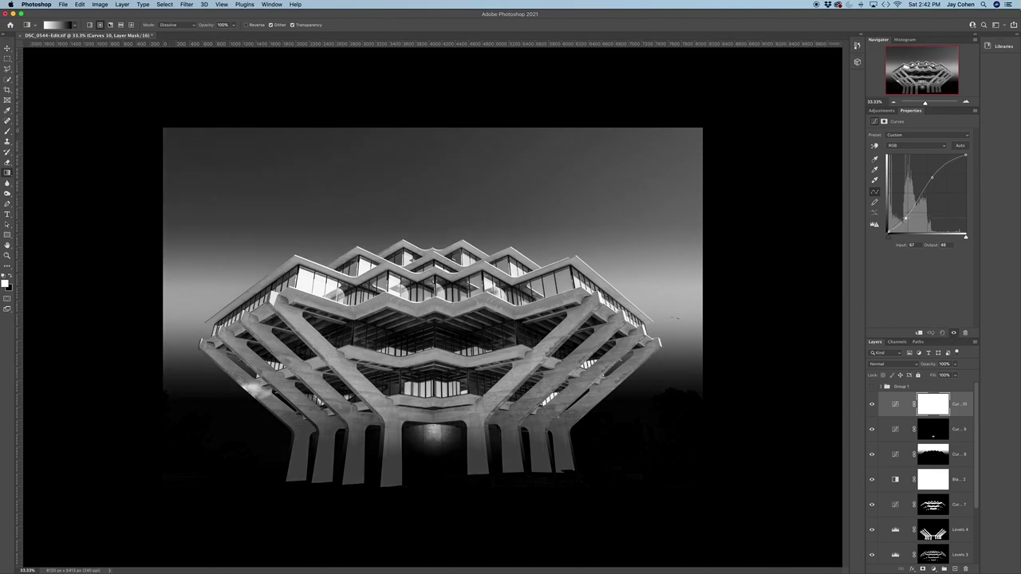